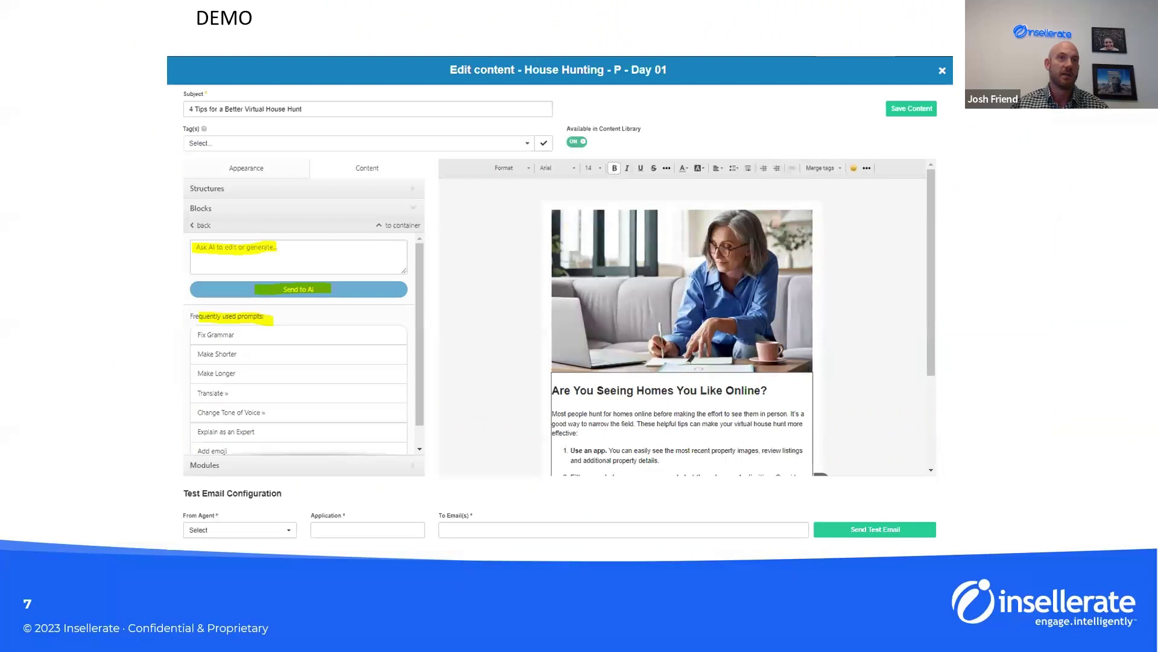
pyautogui.press('Right')
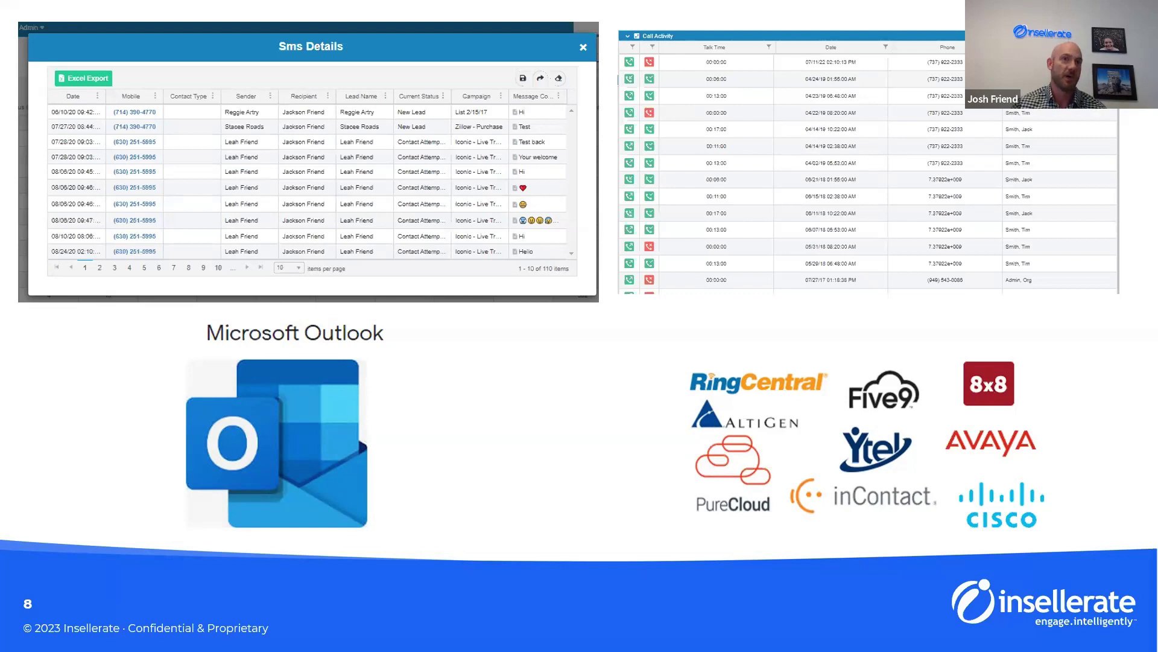
pyautogui.press('Right')
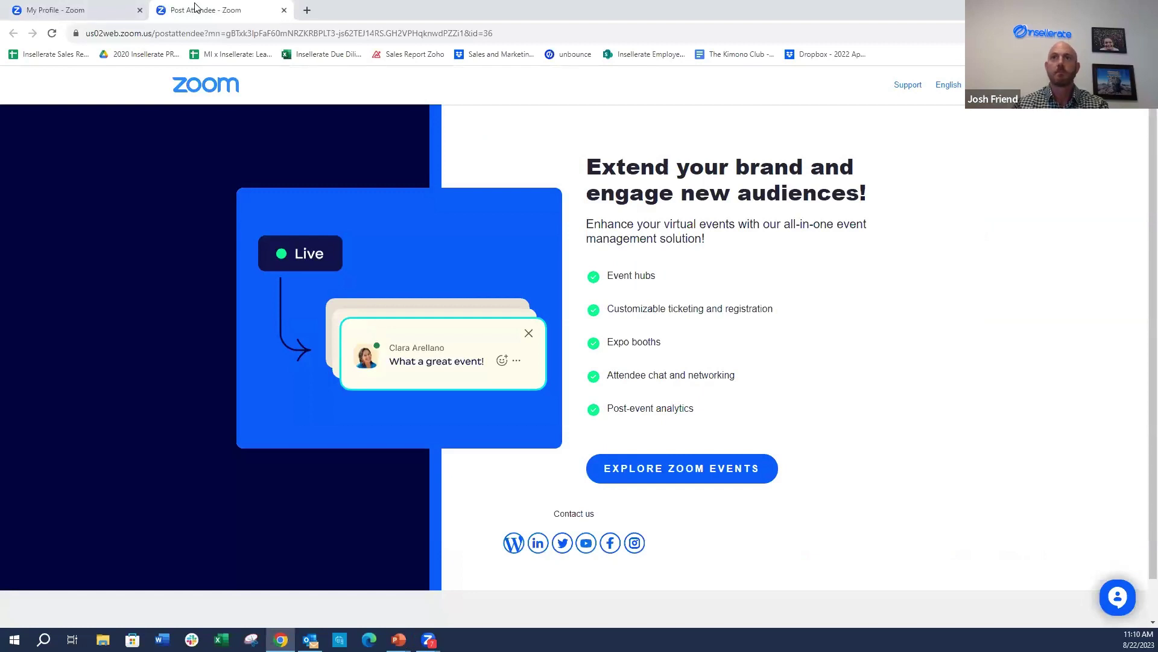
# Close the Zoom tab, load app.insellerate.com, and open the inTouch 3.0 templates list
pyautogui.click(283, 11)
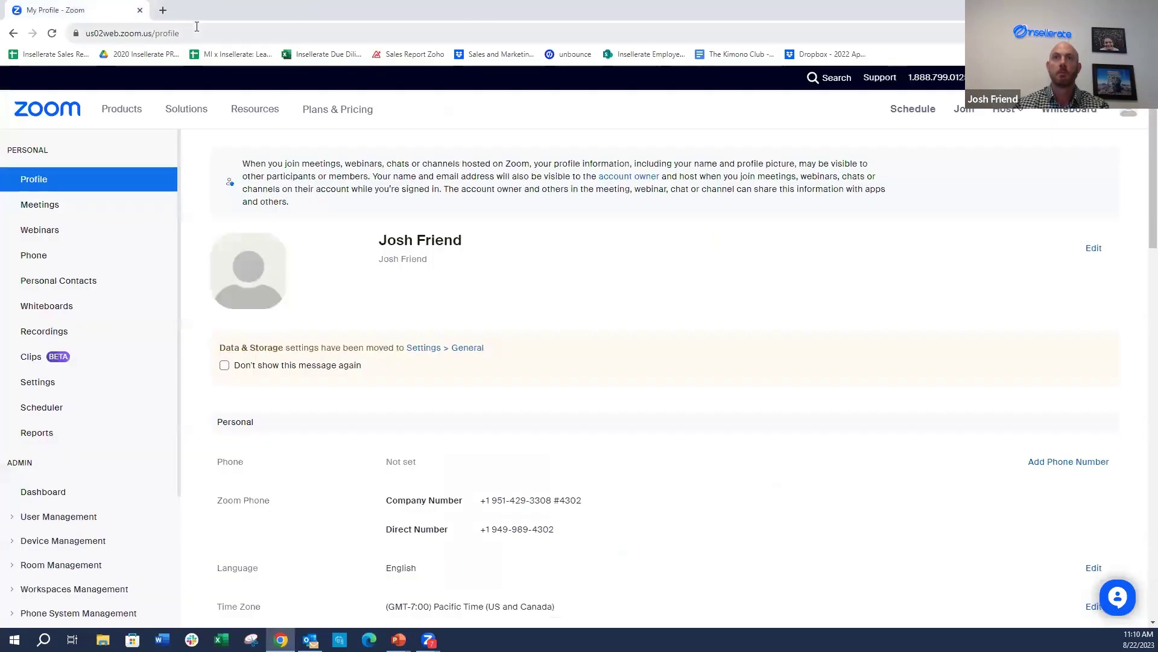
pyautogui.click(197, 27)
pyautogui.write('app')
pyautogui.press('Return')
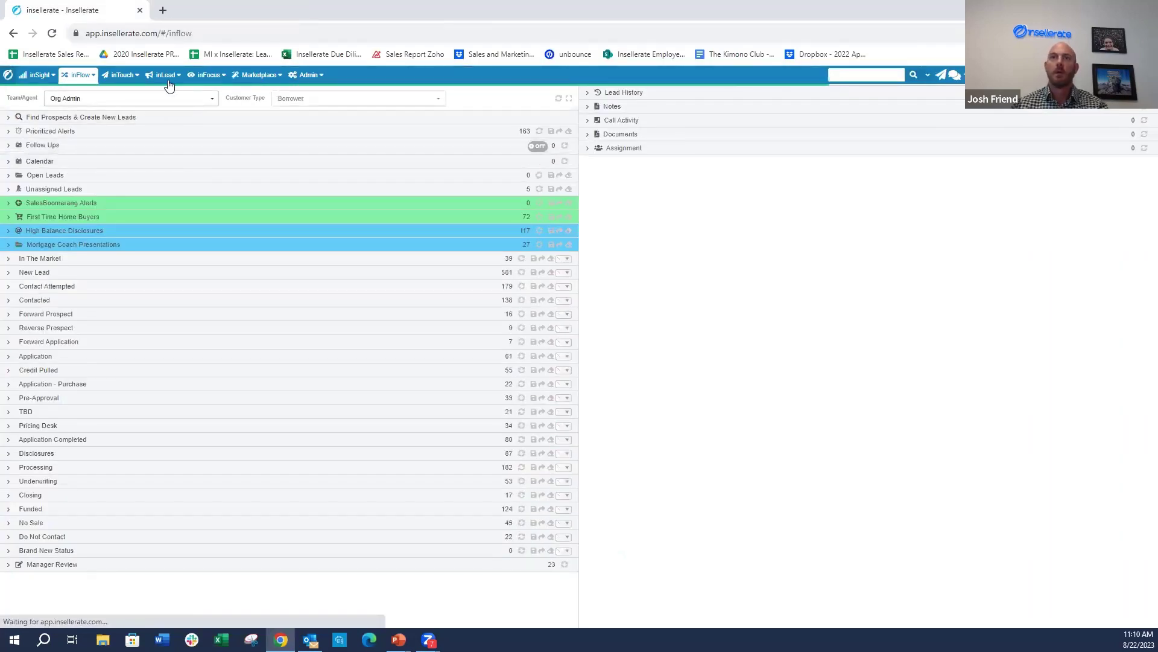
pyautogui.click(127, 82)
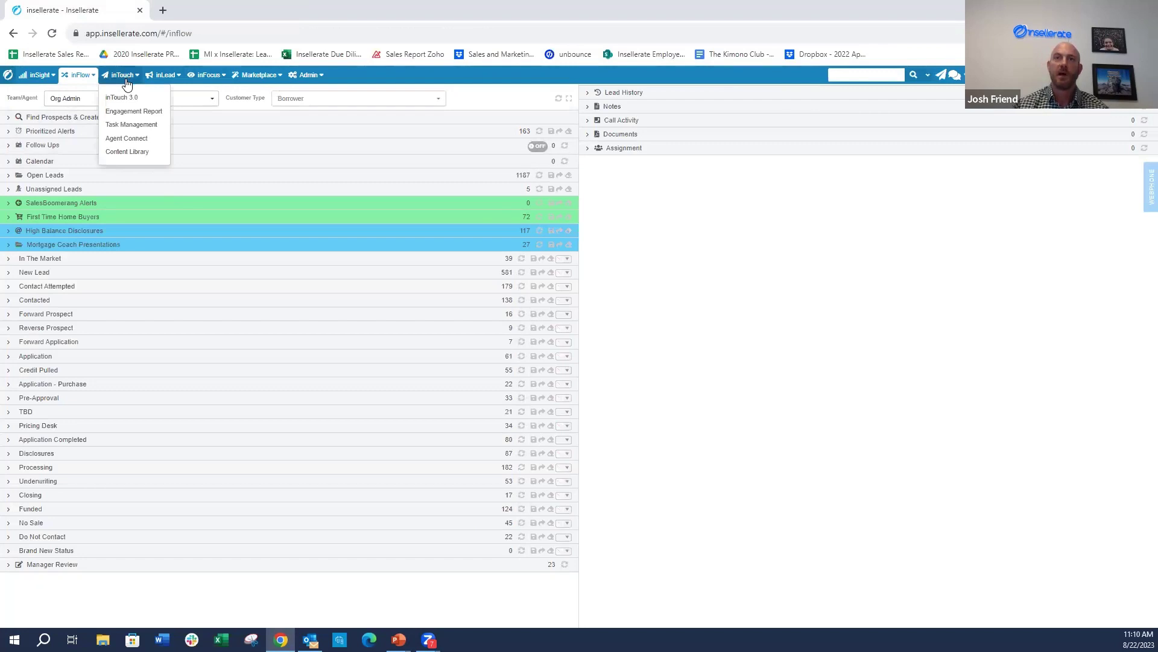
pyautogui.click(121, 97)
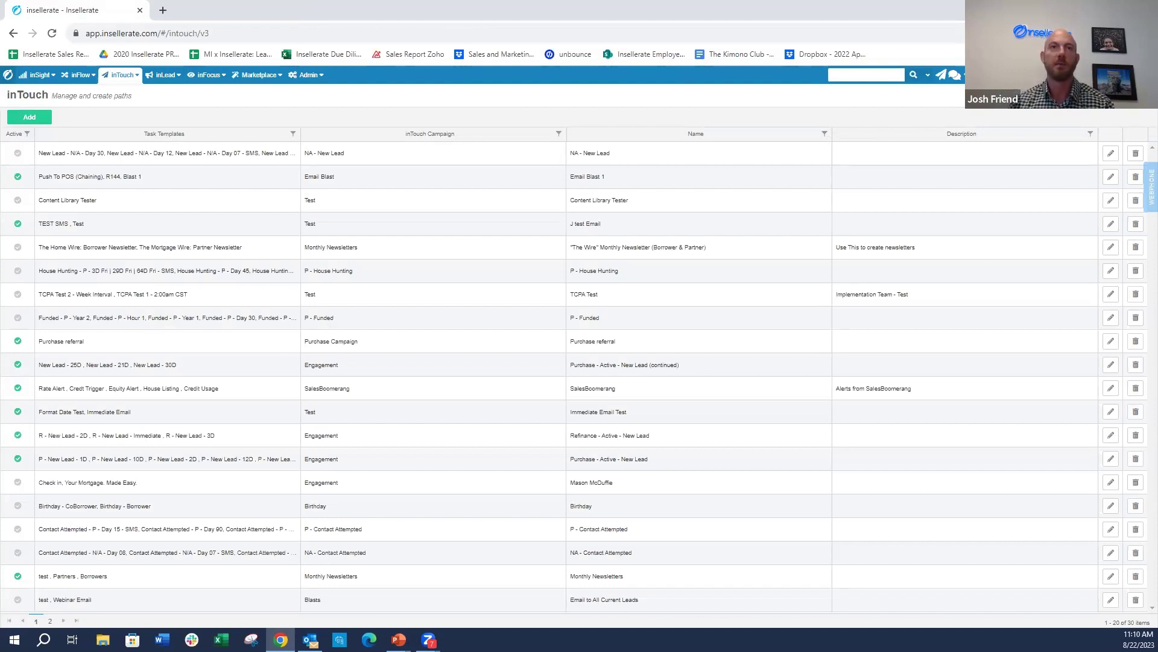
# Edit the 'The Wire' Monthly Newsletter row to reach its Path Setup page
pyautogui.click(173, 181)
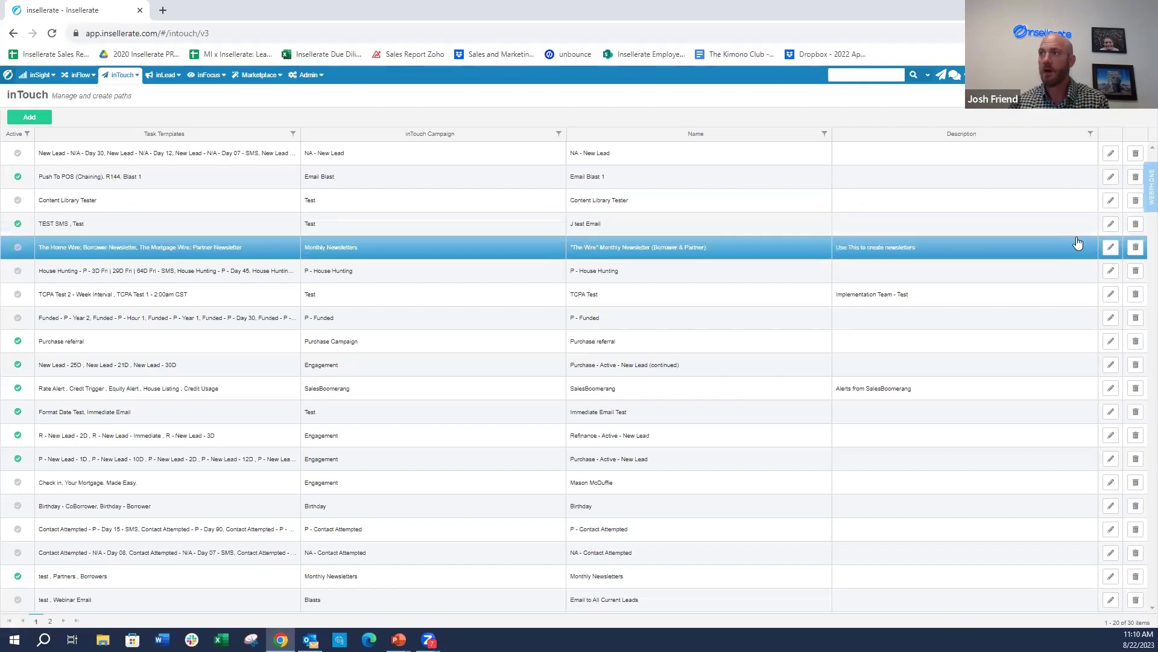
pyautogui.click(1112, 246)
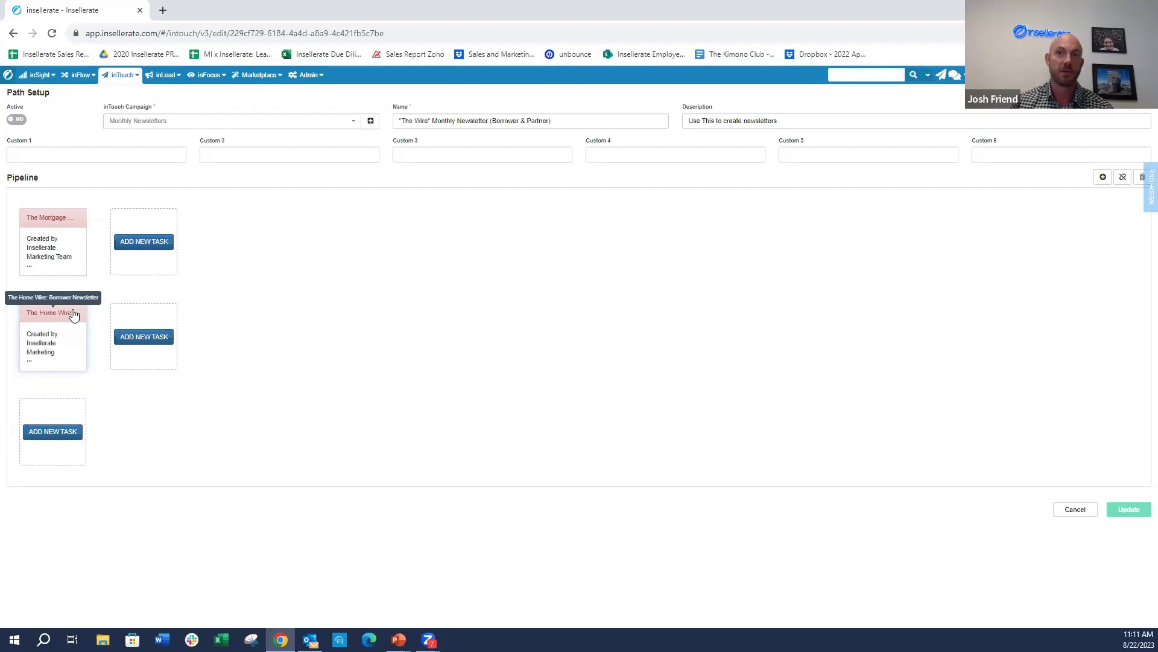
# Open The Home Wire task's Borrower Newsletter email content with 'Use new editor' enabled
pyautogui.click(64, 314)
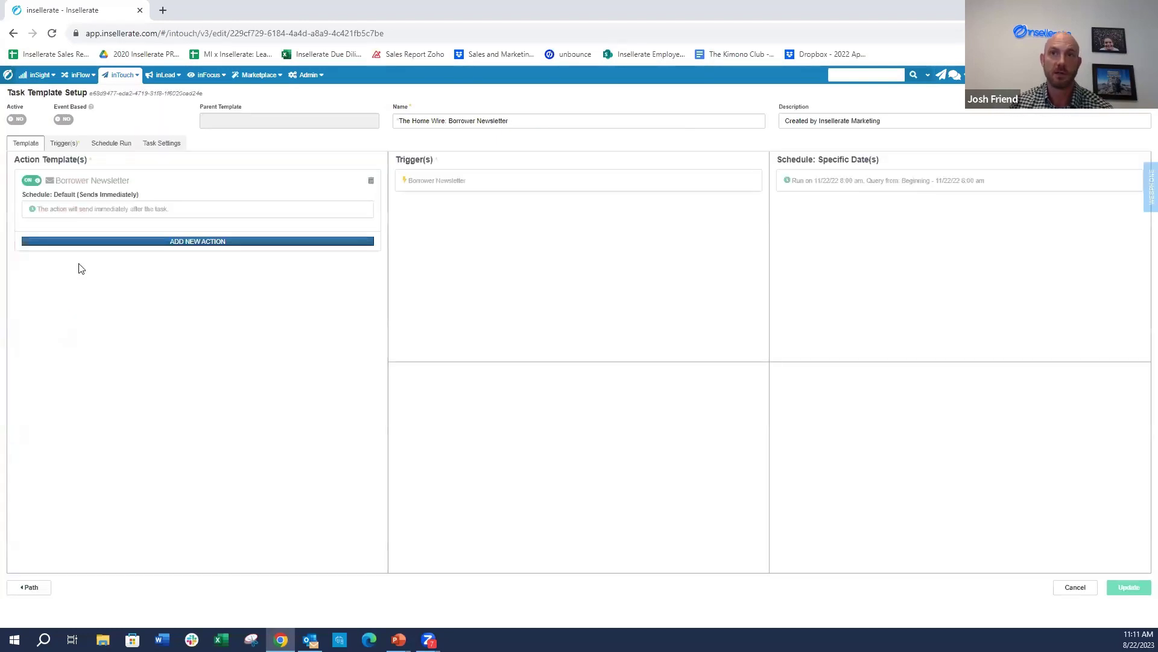
pyautogui.click(92, 181)
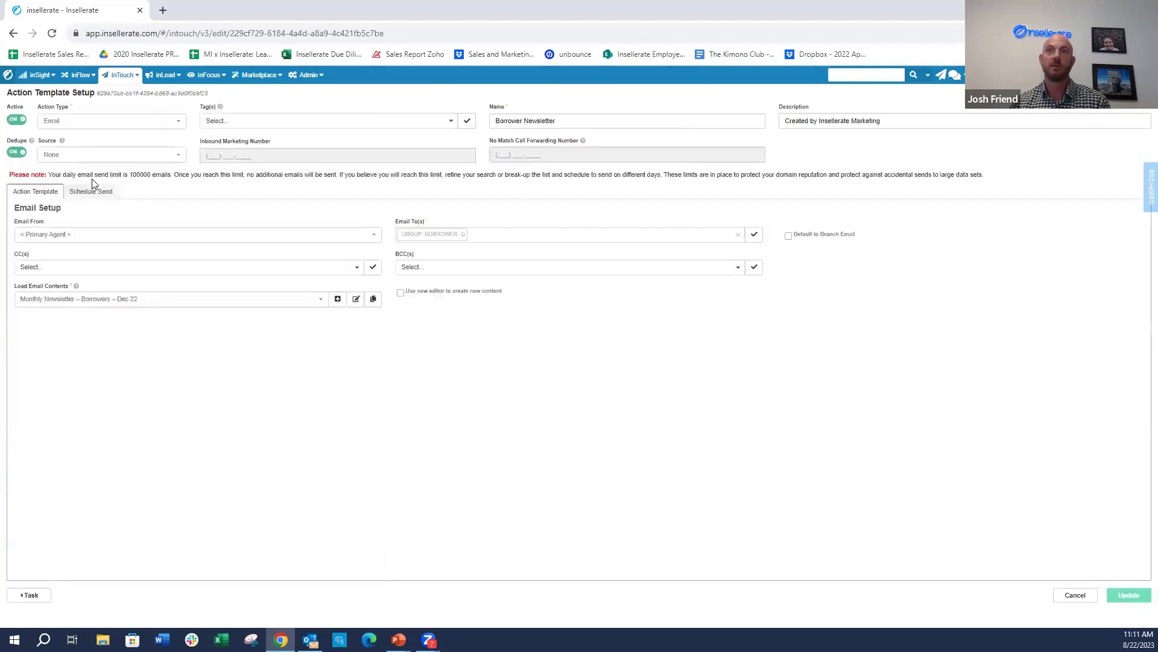
pyautogui.click(401, 293)
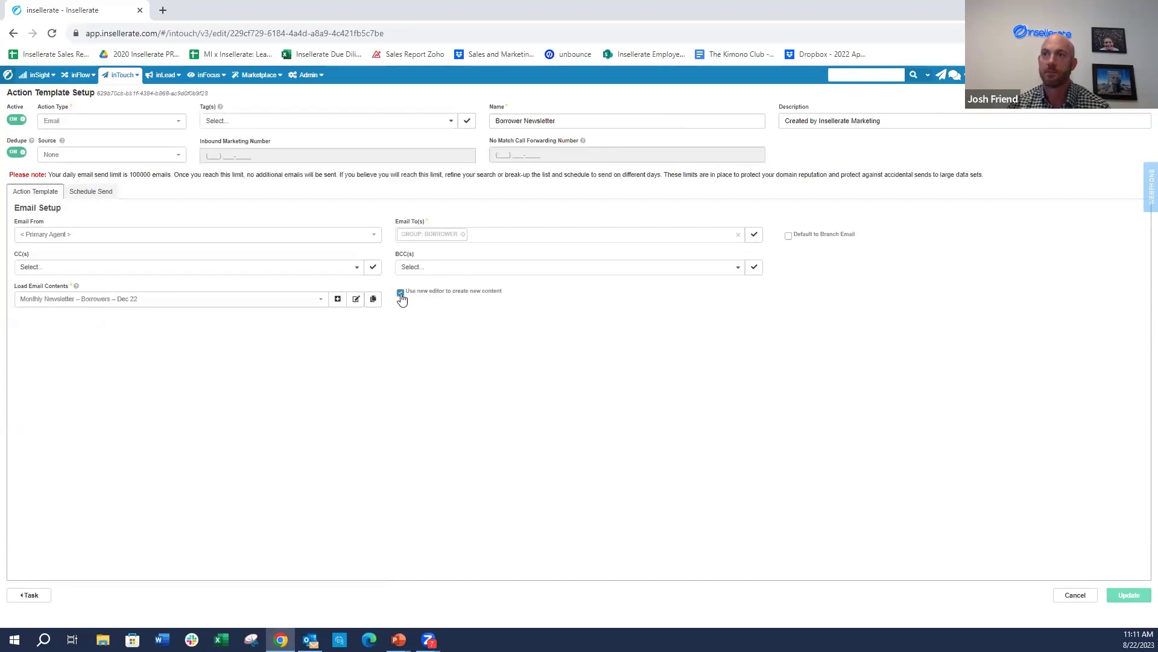
pyautogui.click(356, 299)
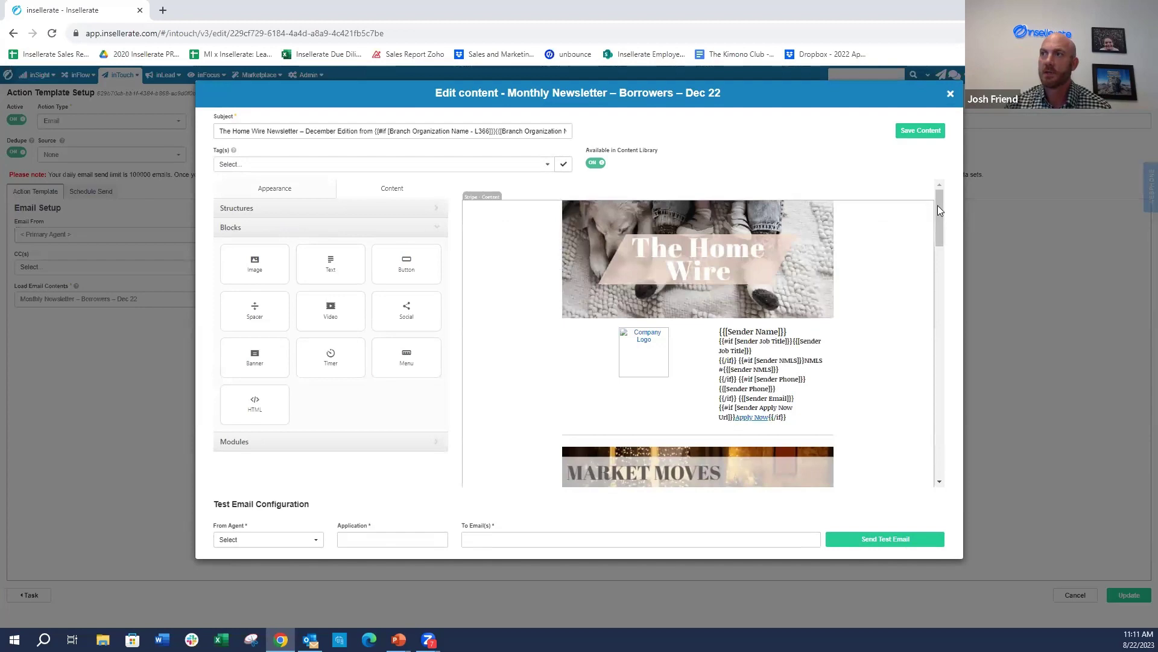
# Apply the AI 'Make Shorter' prompt to the 'Looking Forward to the New Year' article
pyautogui.moveTo(938, 207); pyautogui.dragTo(938, 259)
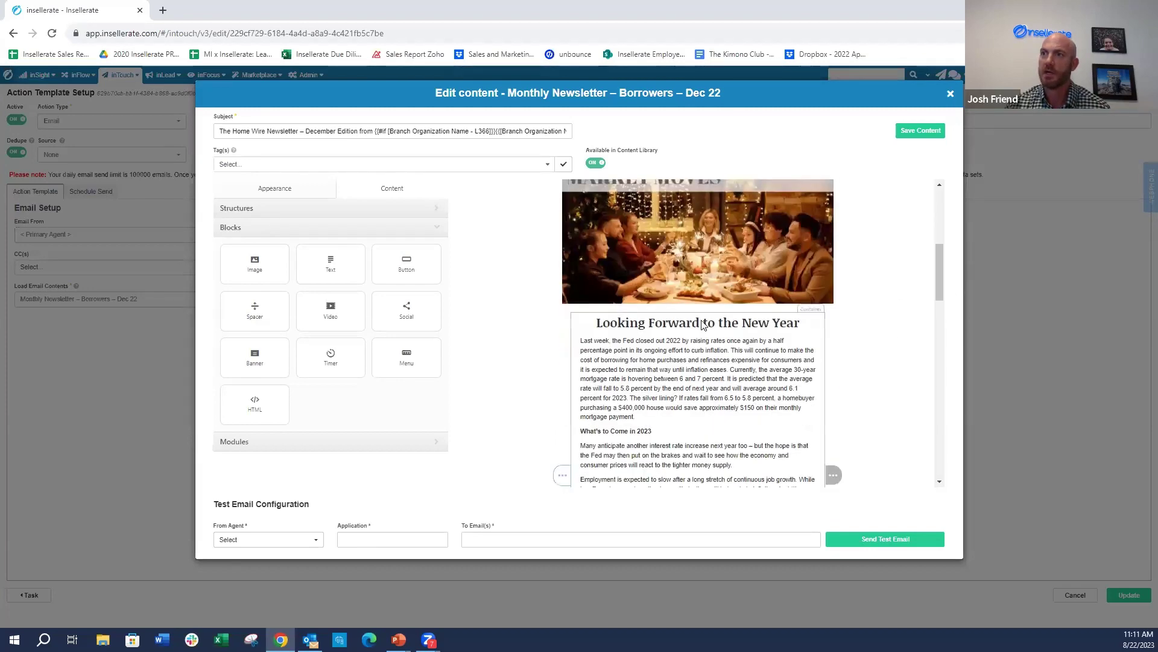
pyautogui.click(602, 326)
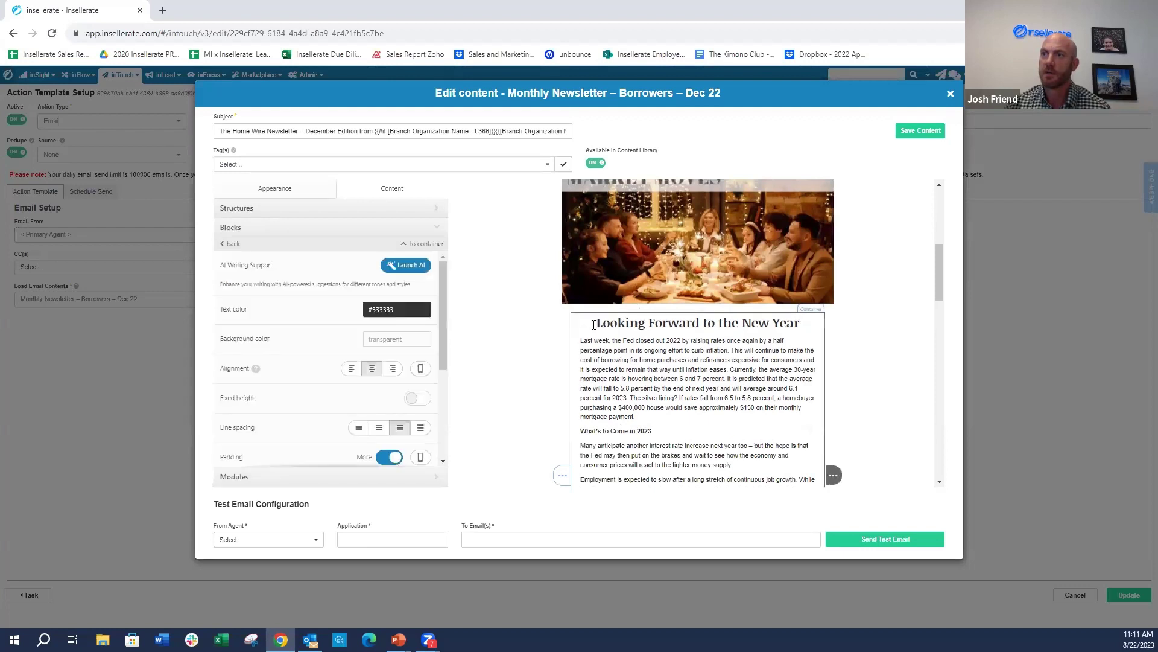
pyautogui.click(406, 266)
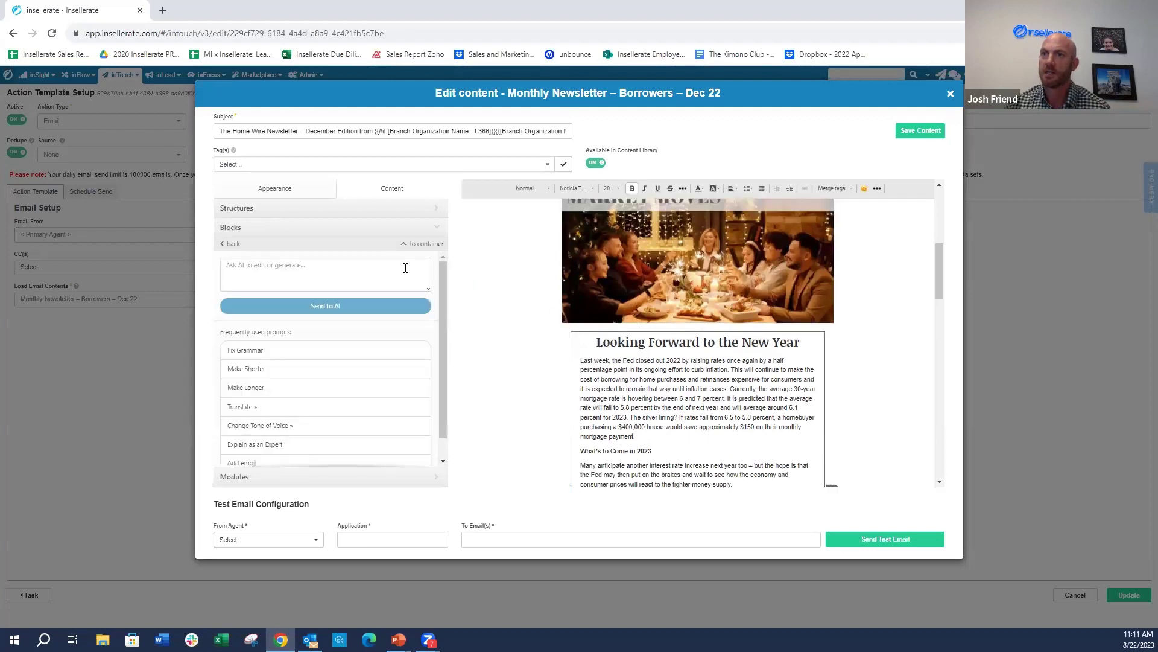
pyautogui.click(277, 370)
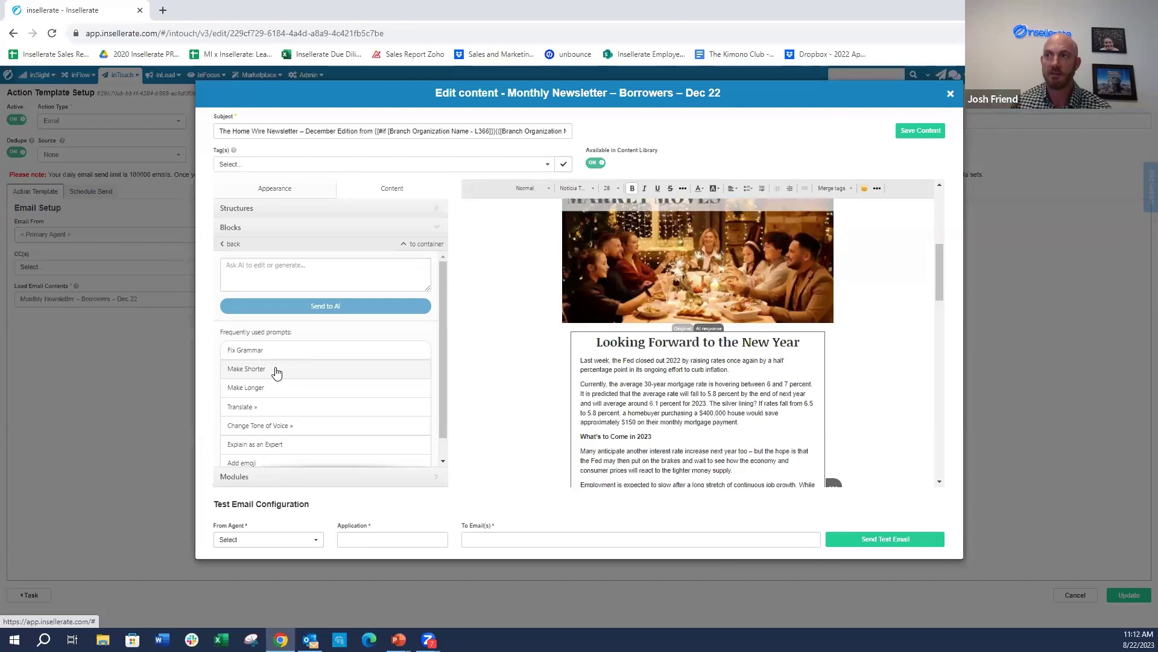
pyautogui.scroll(-3, 845, 386)
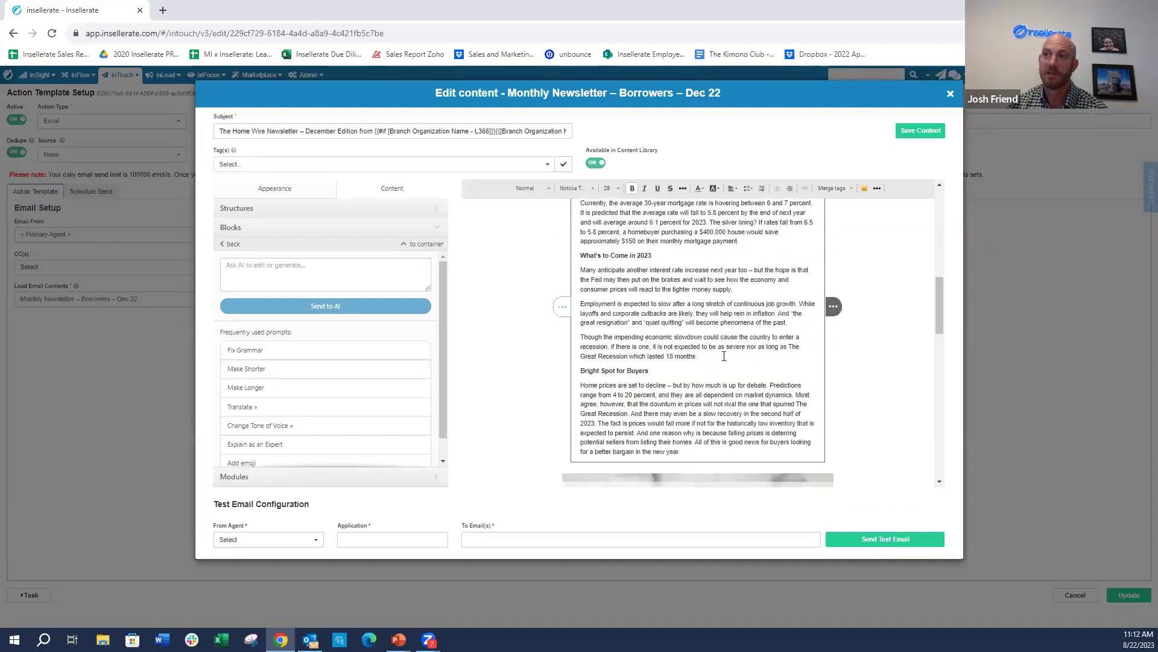
pyautogui.scroll(5, 706, 380)
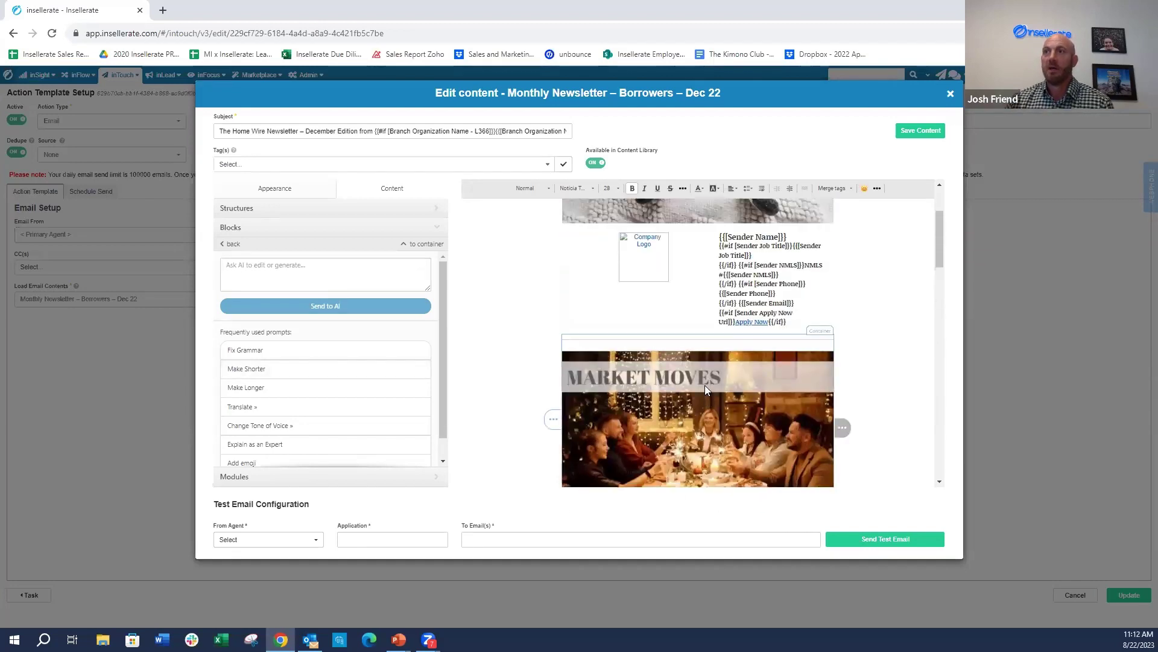
pyautogui.scroll(-2, 704, 386)
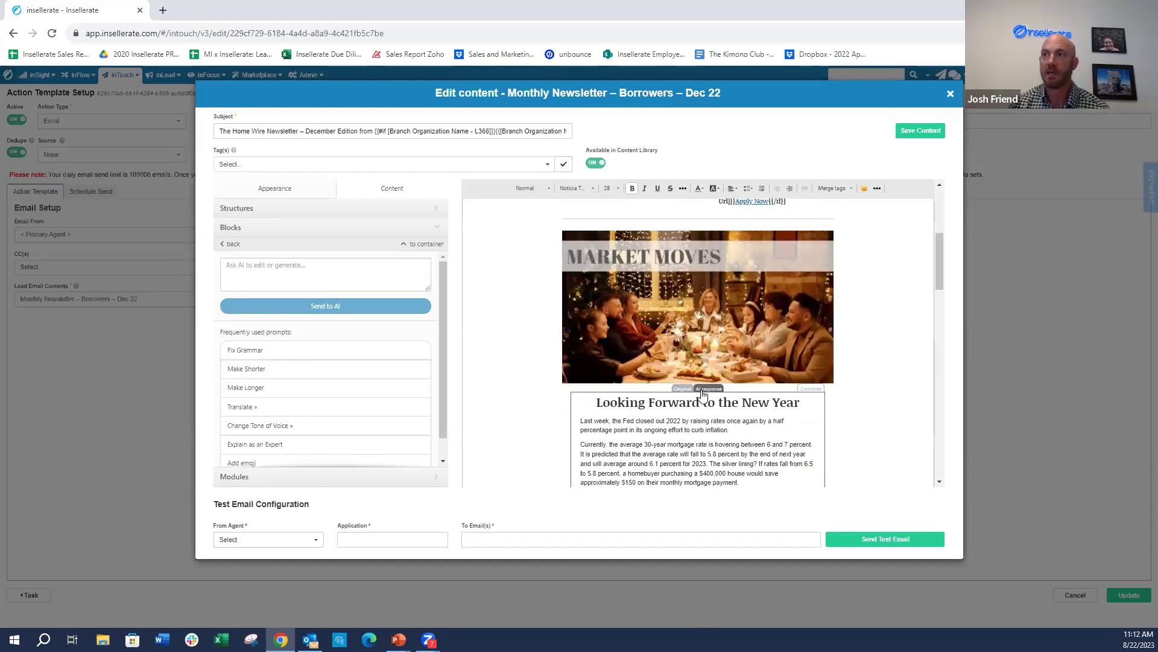
pyautogui.scroll(-10, 703, 396)
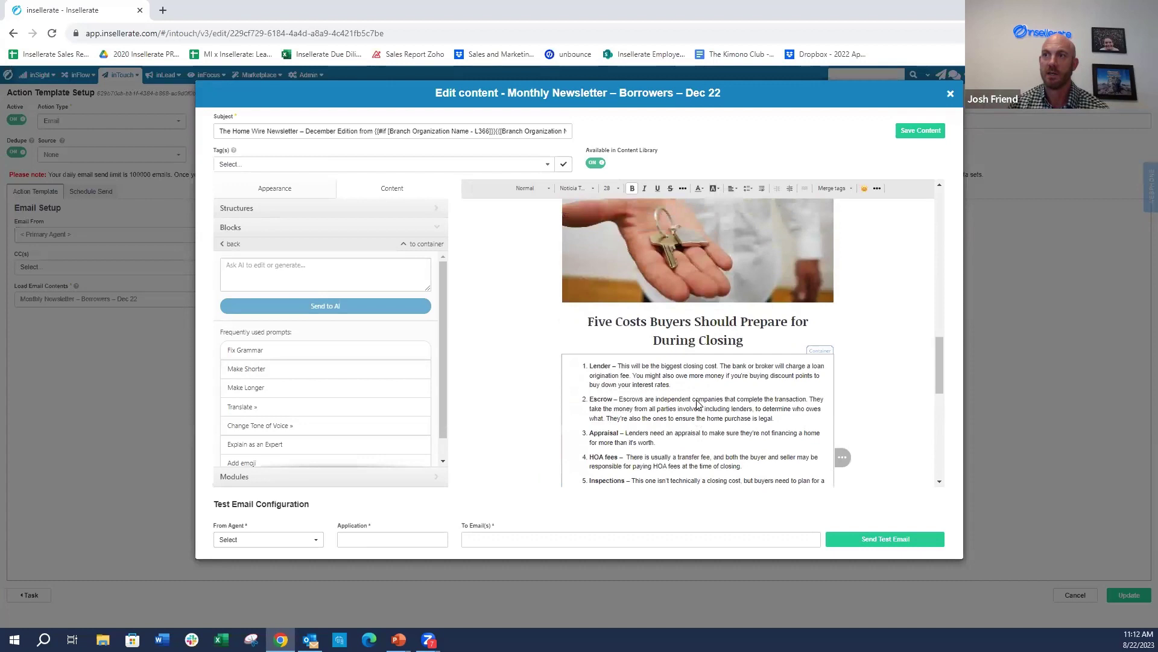
pyautogui.scroll(3, 698, 403)
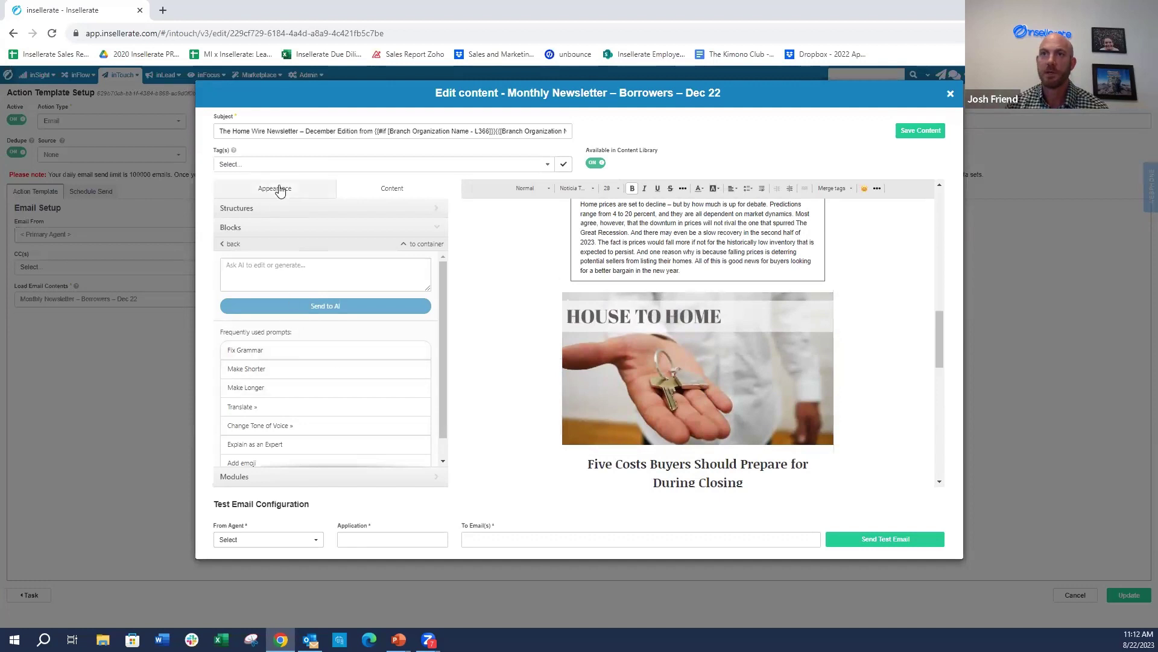
# Drop a one-column structure under the Five Costs heading and place a Text block in it
pyautogui.click(241, 242)
pyautogui.click(267, 208)
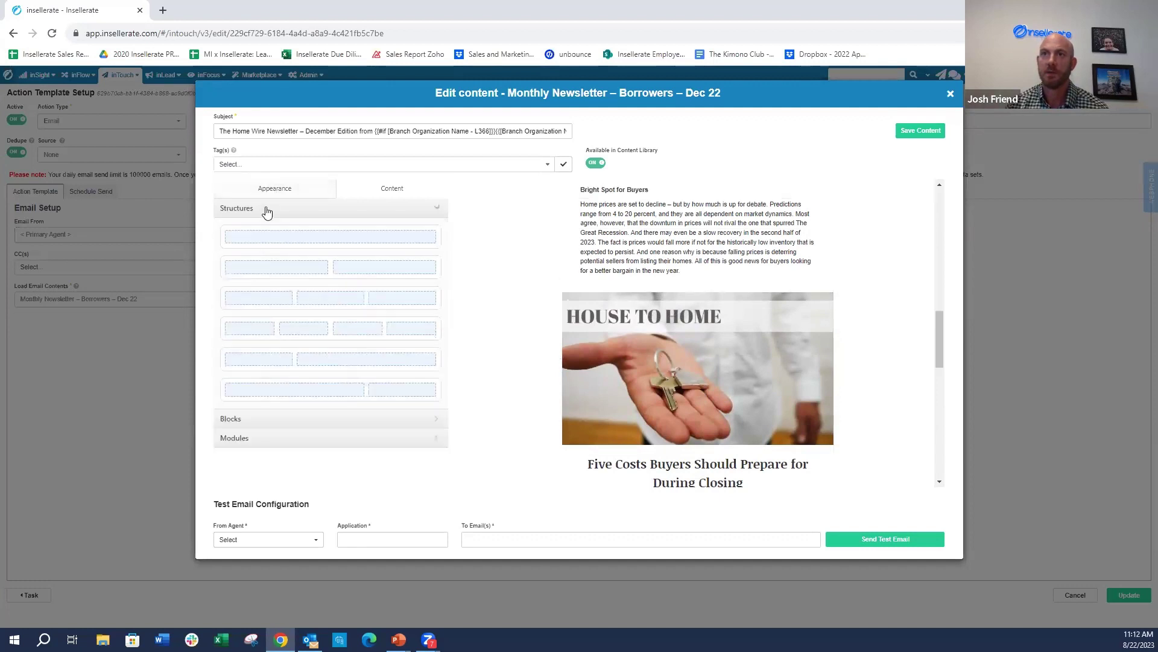
pyautogui.moveTo(324, 243); pyautogui.dragTo(685, 463)
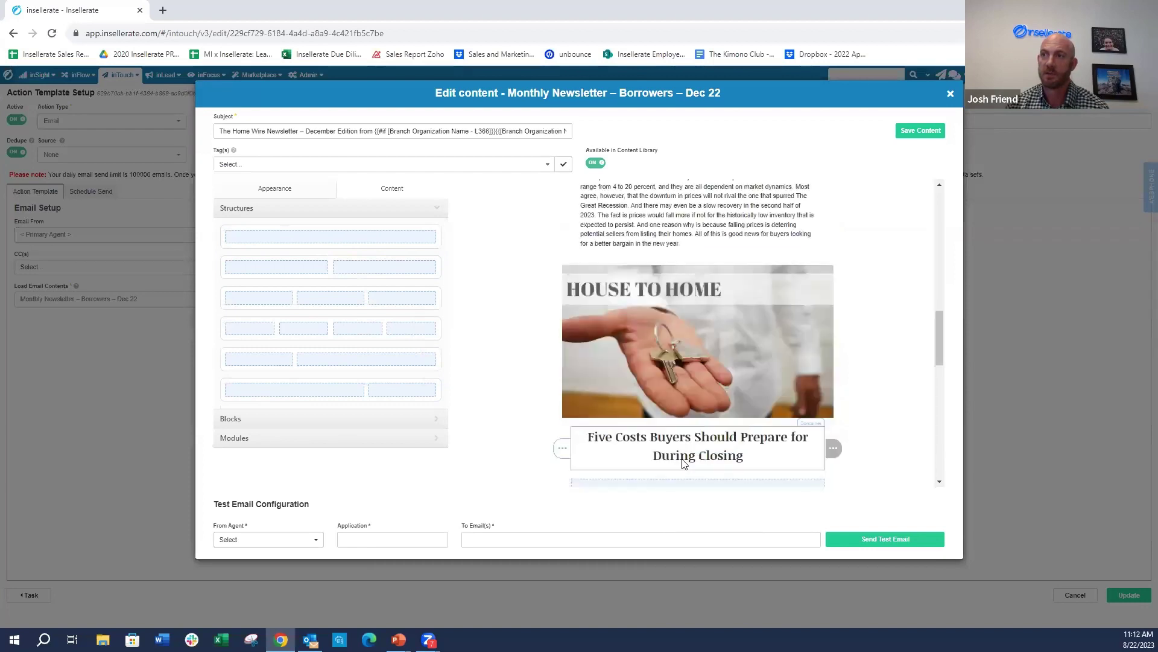
pyautogui.scroll(-2, 683, 463)
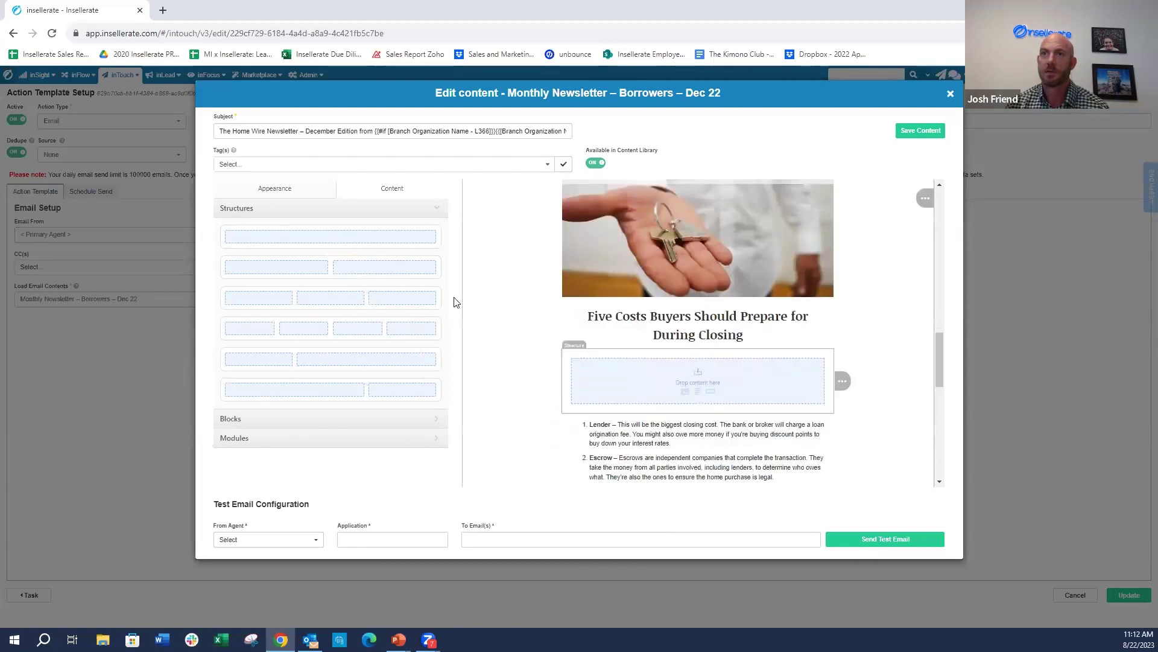
pyautogui.click(250, 415)
pyautogui.moveTo(315, 261); pyautogui.dragTo(664, 365)
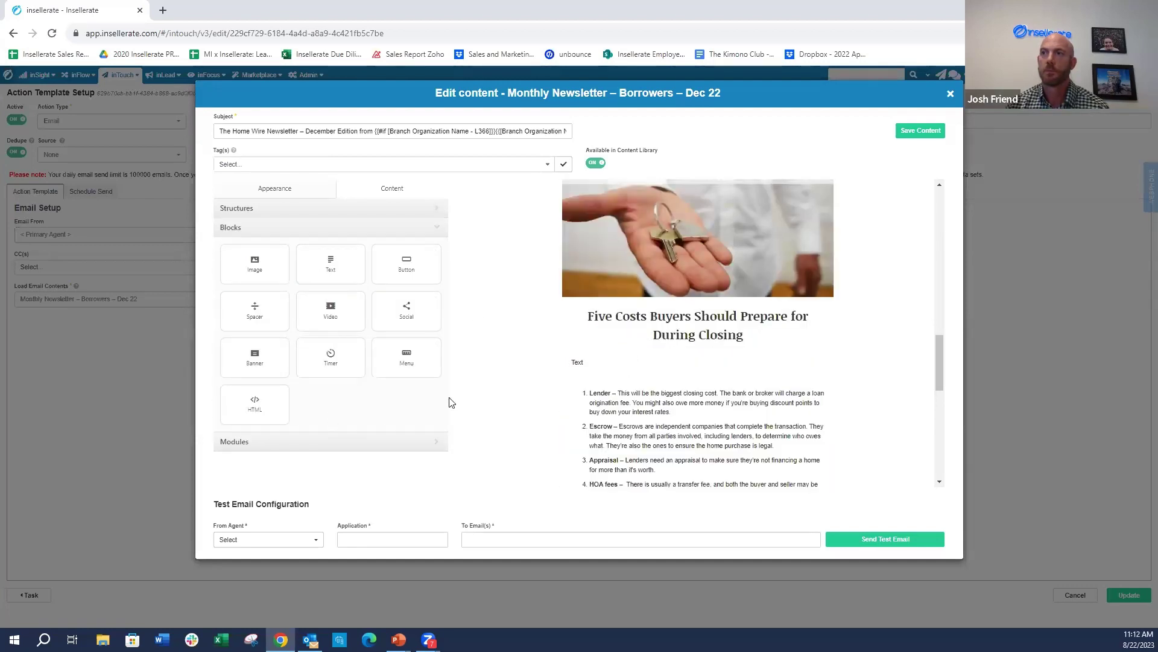
pyautogui.click(578, 362)
# Ask the block's AI for an article on things to do to prepare your home for winter
pyautogui.click(408, 266)
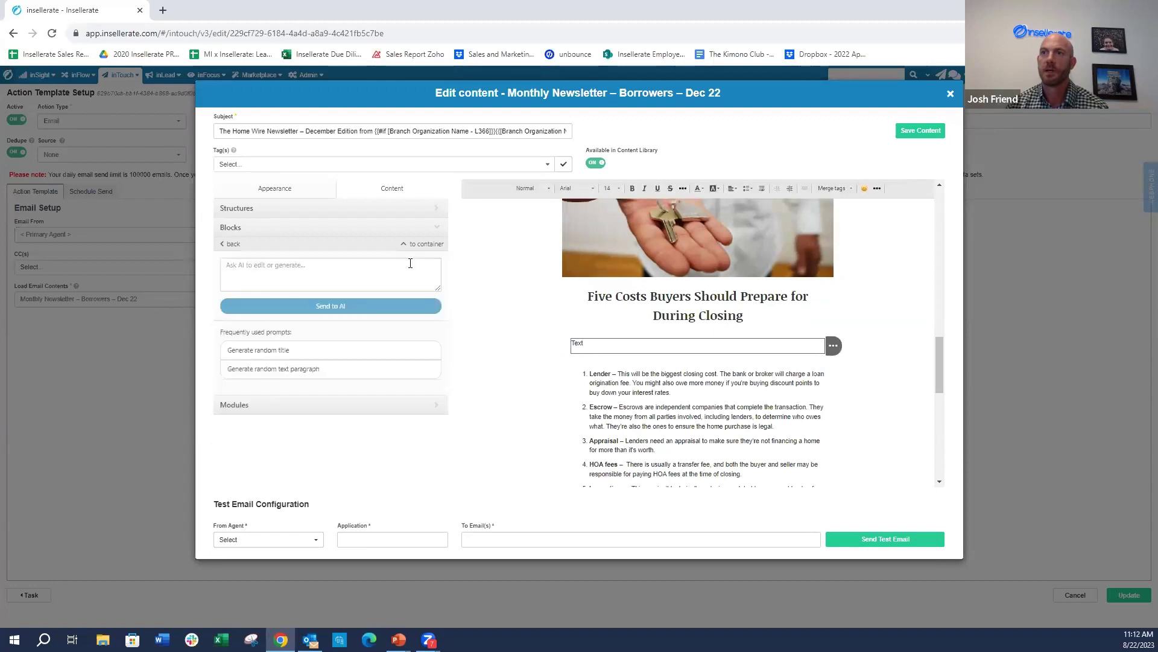
pyautogui.click(316, 264)
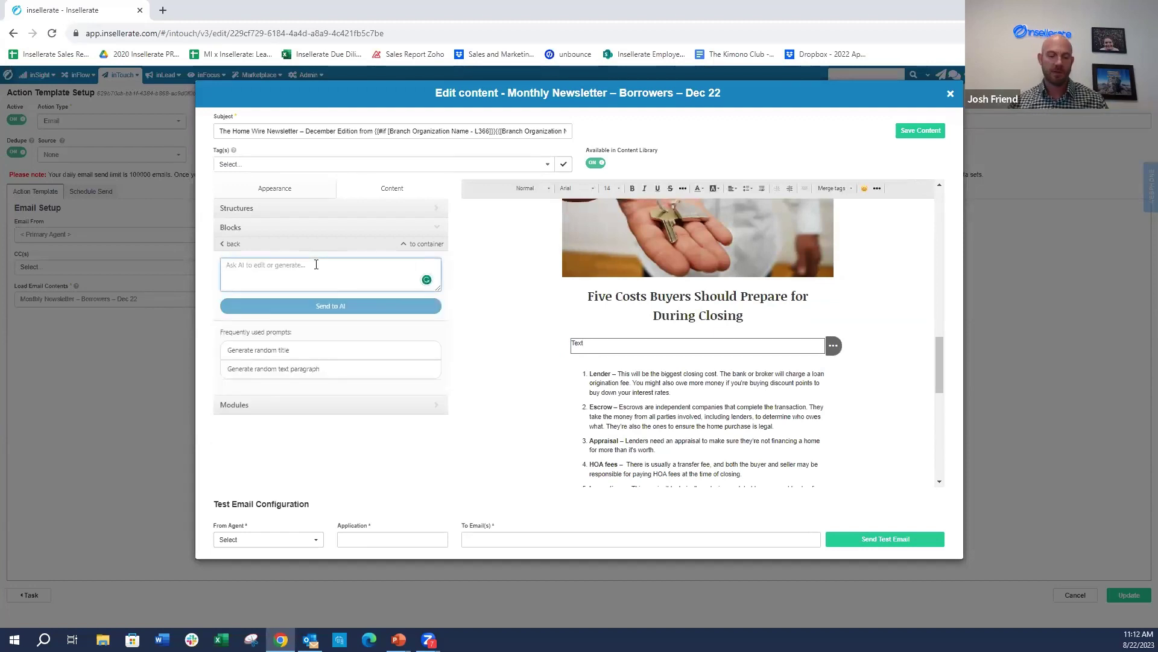
pyautogui.write('W')
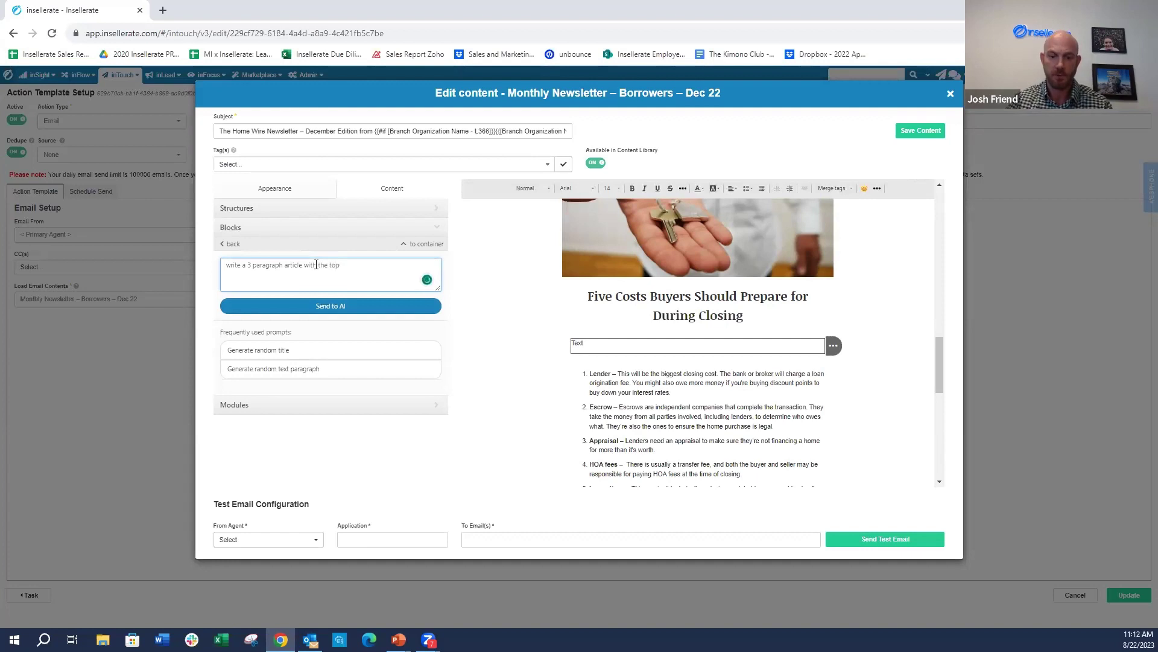
pyautogui.write('hings you must do to winter')
pyautogui.press('BackSpace')
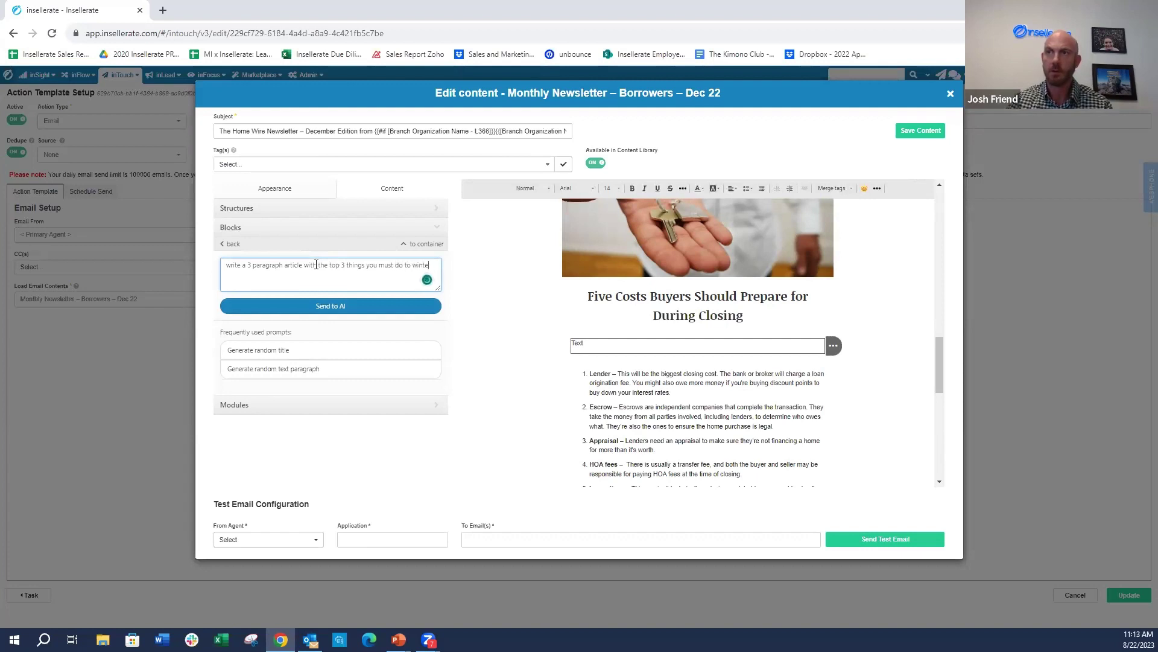
pyautogui.write('pr')
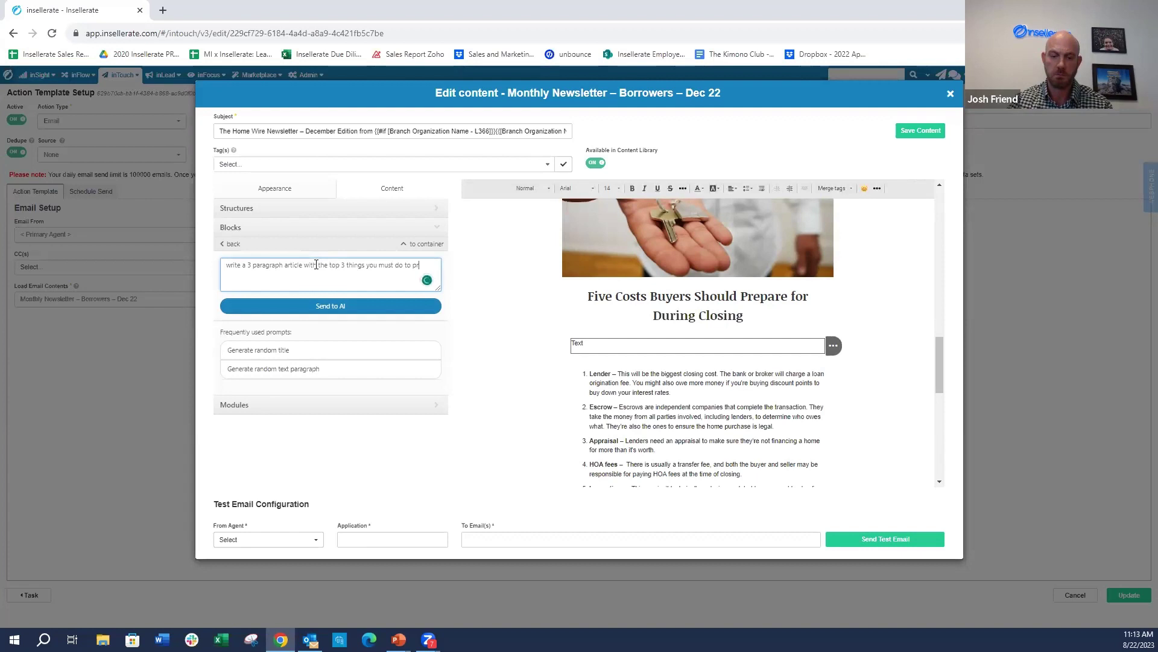
pyautogui.write('epare y')
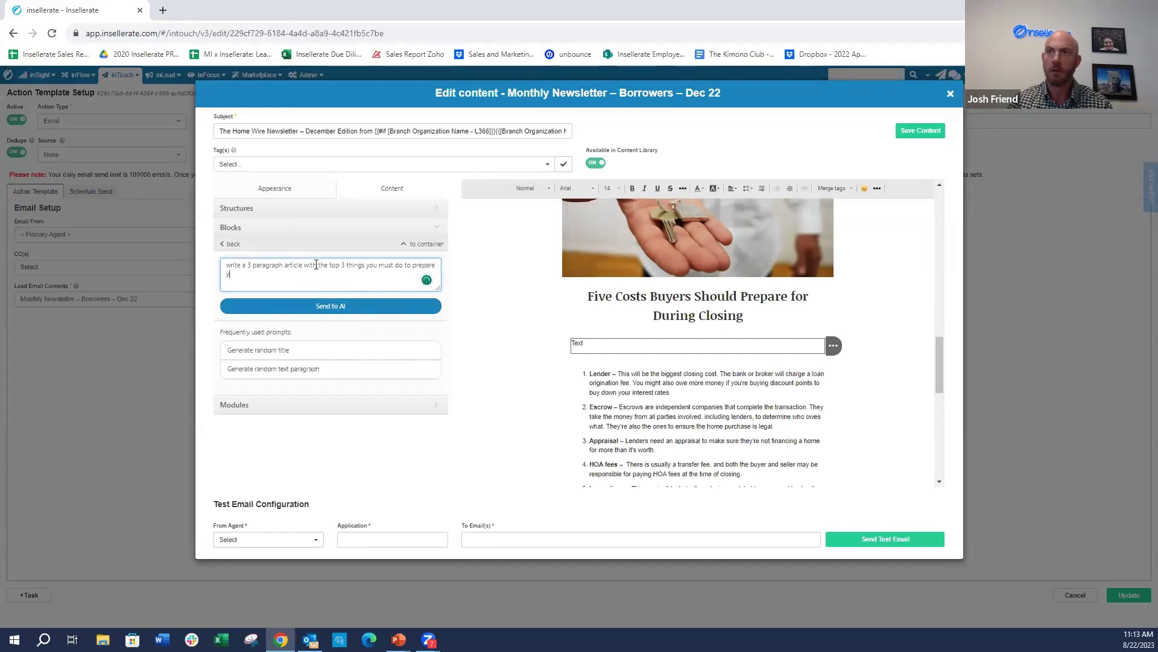
pyautogui.write('our ho')
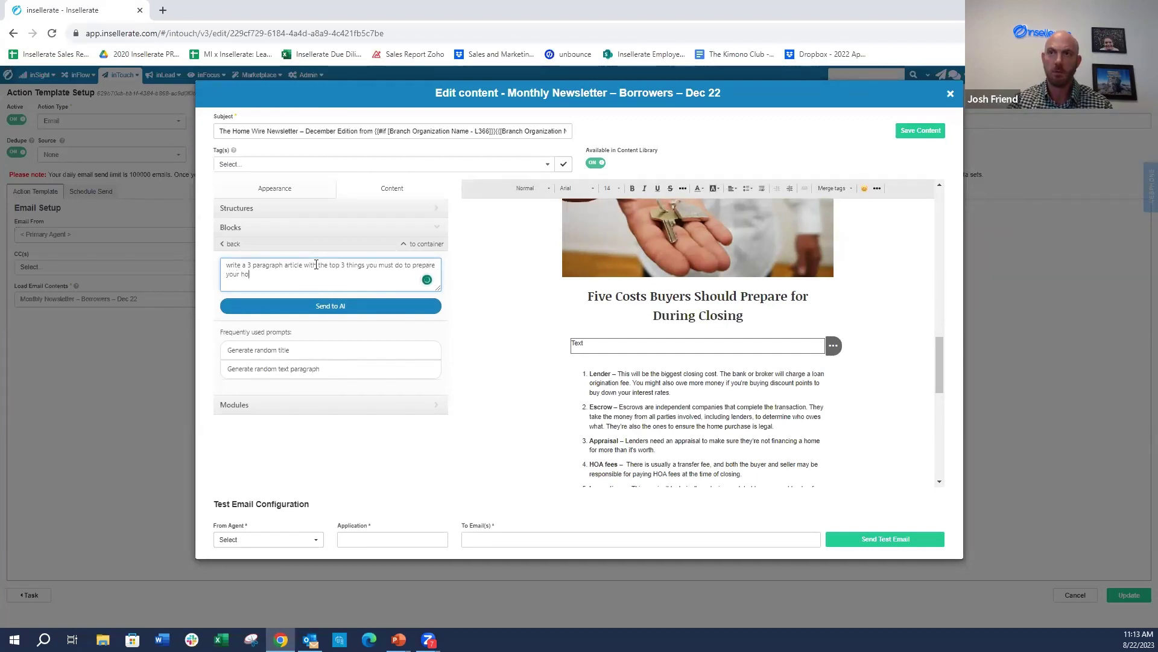
pyautogui.write('me for winter')
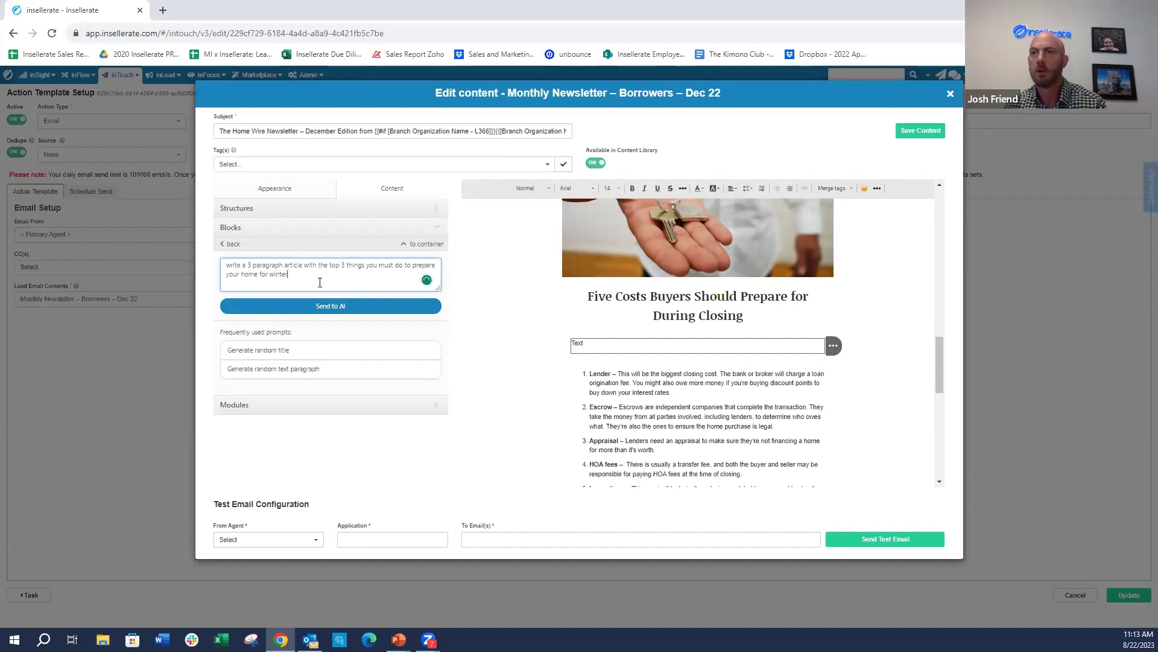
pyautogui.click(338, 304)
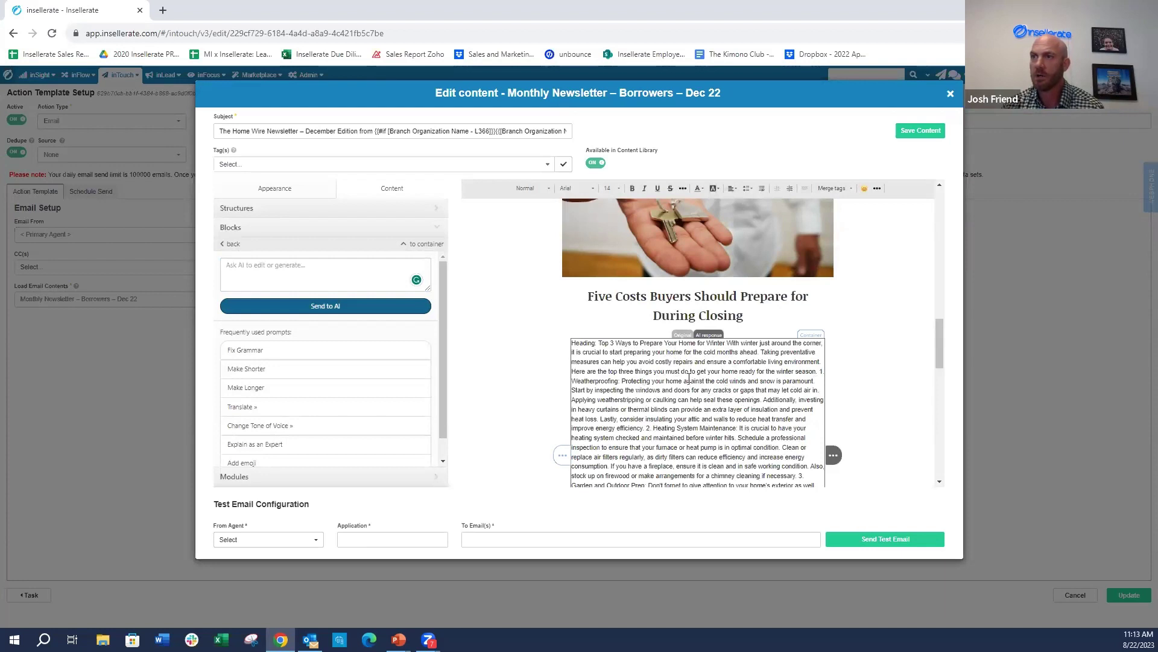
# Delete the 'Heading:' label and bold the '1. Weatherproofing:' tip title
pyautogui.moveTo(599, 344); pyautogui.dragTo(559, 350)
pyautogui.press('BackSpace')
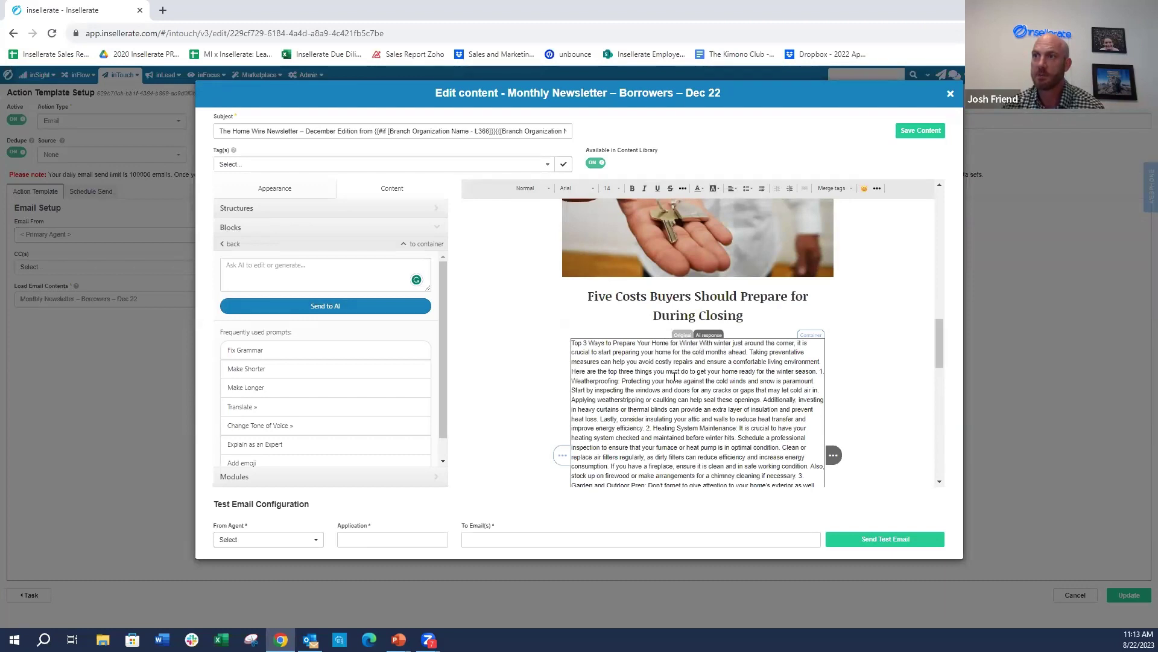
pyautogui.scroll(-1, 723, 384)
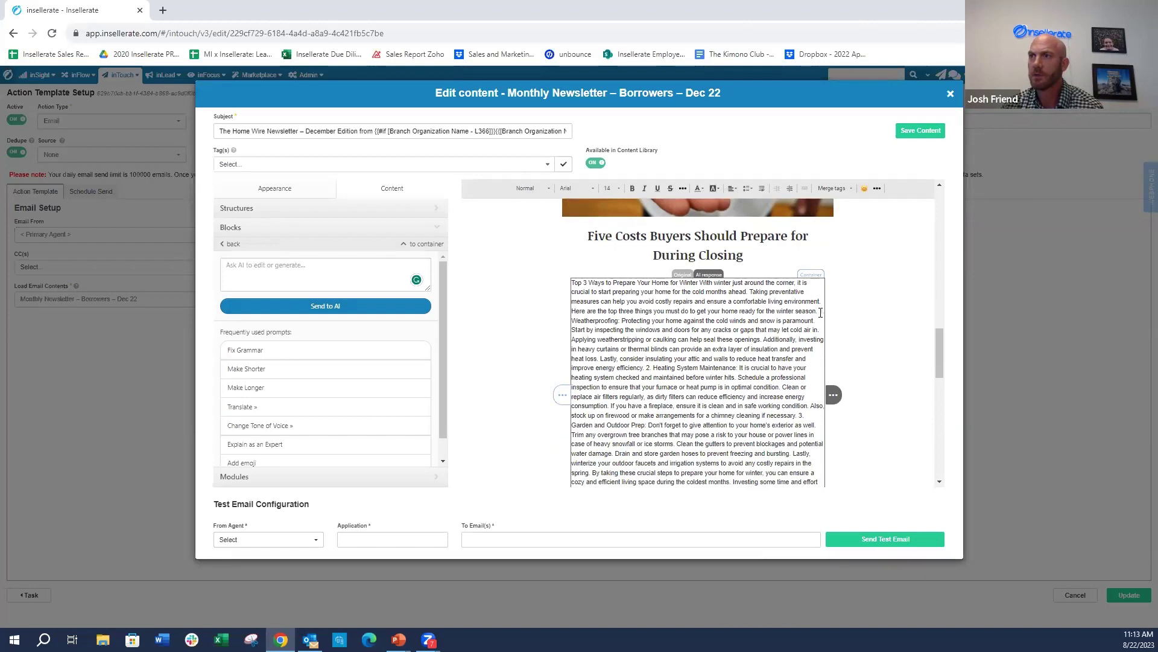
pyautogui.moveTo(825, 313); pyautogui.dragTo(625, 325)
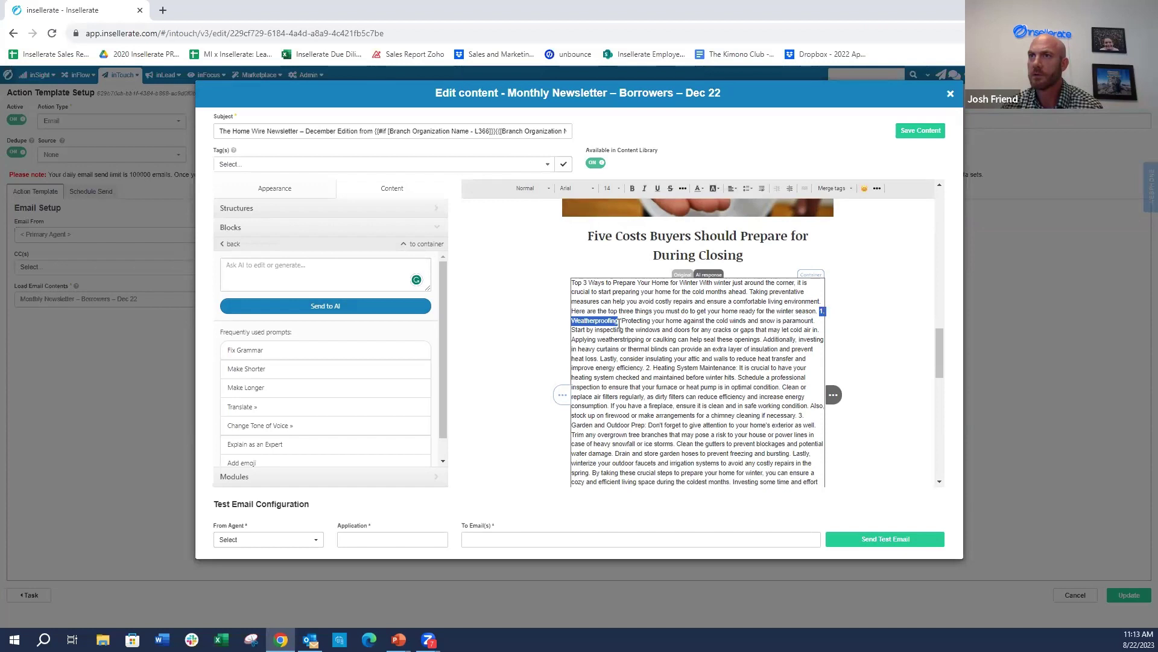
pyautogui.click(631, 190)
# Put the first two tips on new paragraphs and bold '2. Heating System Maintenance'
pyautogui.click(818, 310)
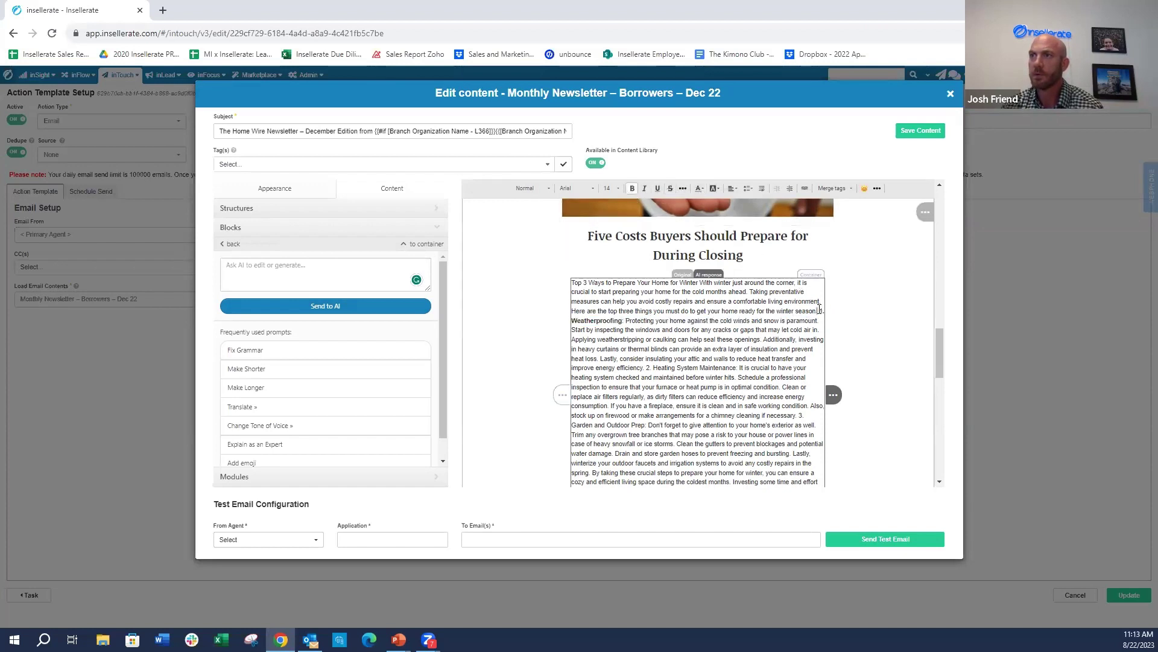
pyautogui.press('Return')
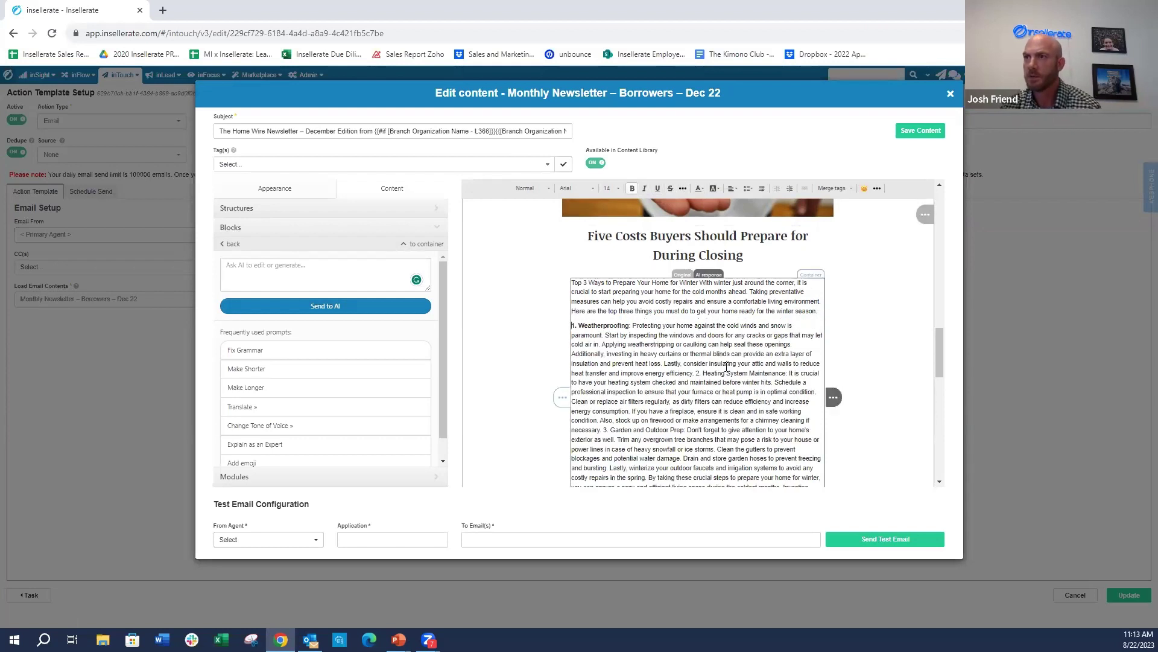
pyautogui.click(698, 373)
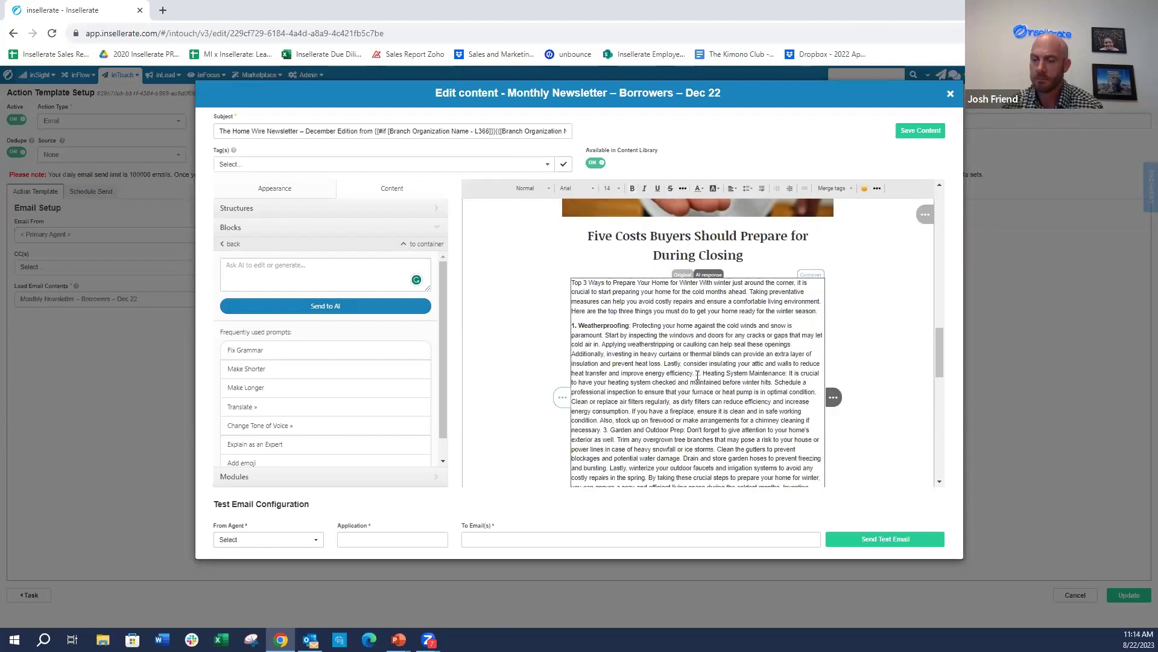
pyautogui.press('Return')
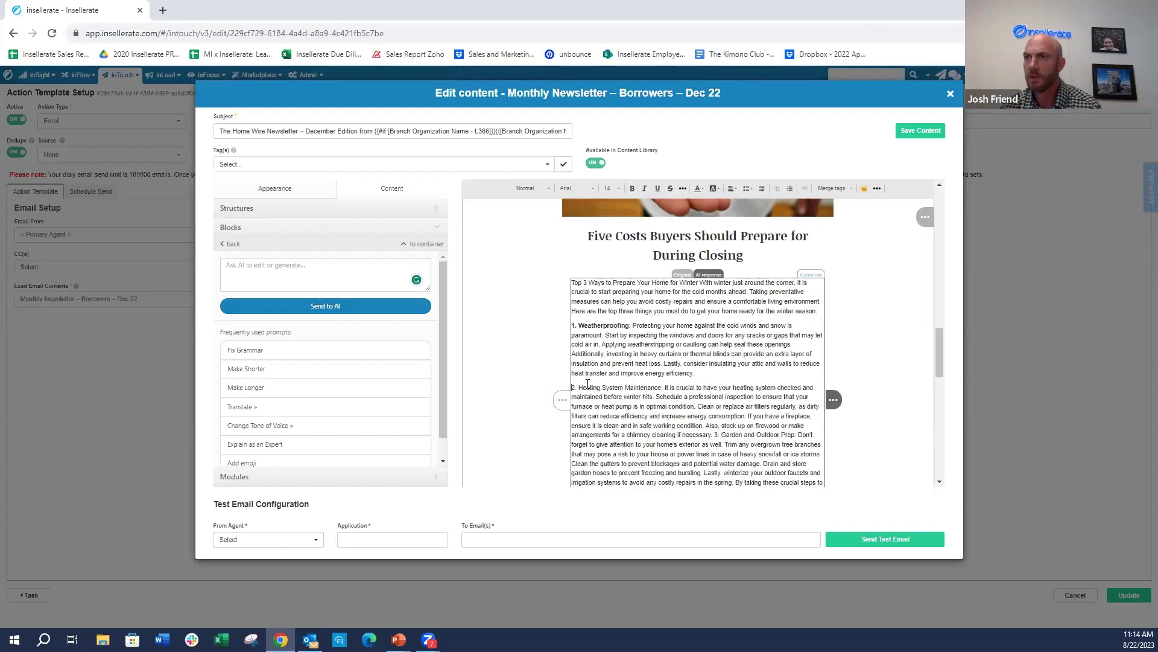
pyautogui.moveTo(572, 388); pyautogui.dragTo(662, 385)
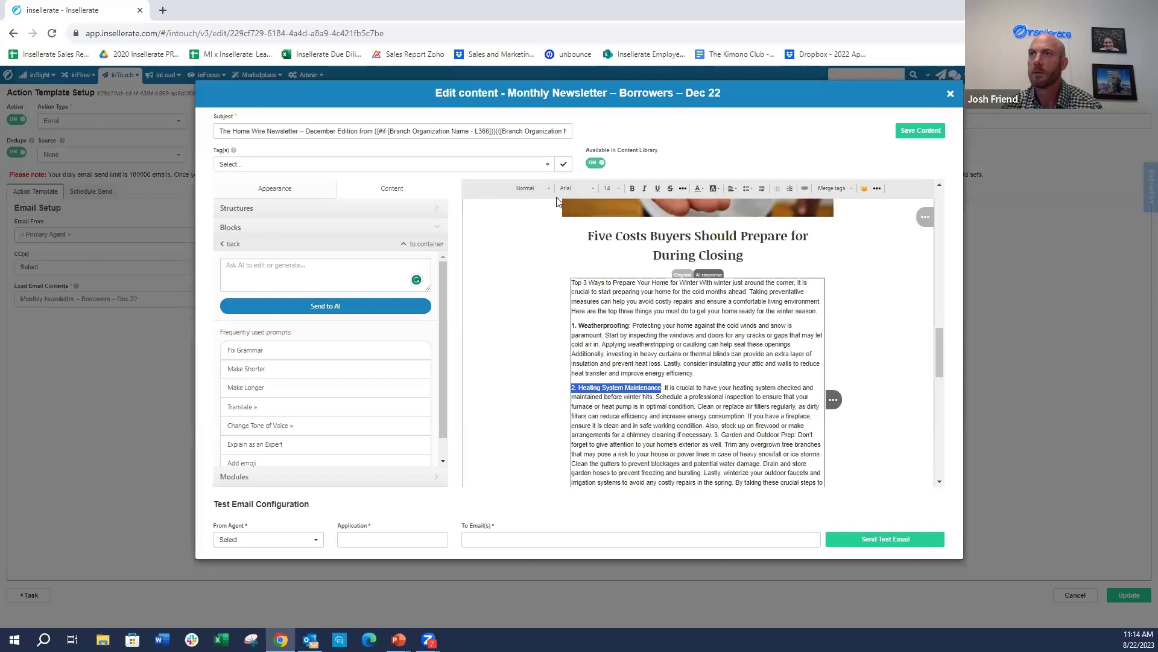
pyautogui.click(636, 188)
# Start the third tip on a new paragraph and bold '3. Garden and Outdoor Prep'
pyautogui.scroll(-2, 653, 378)
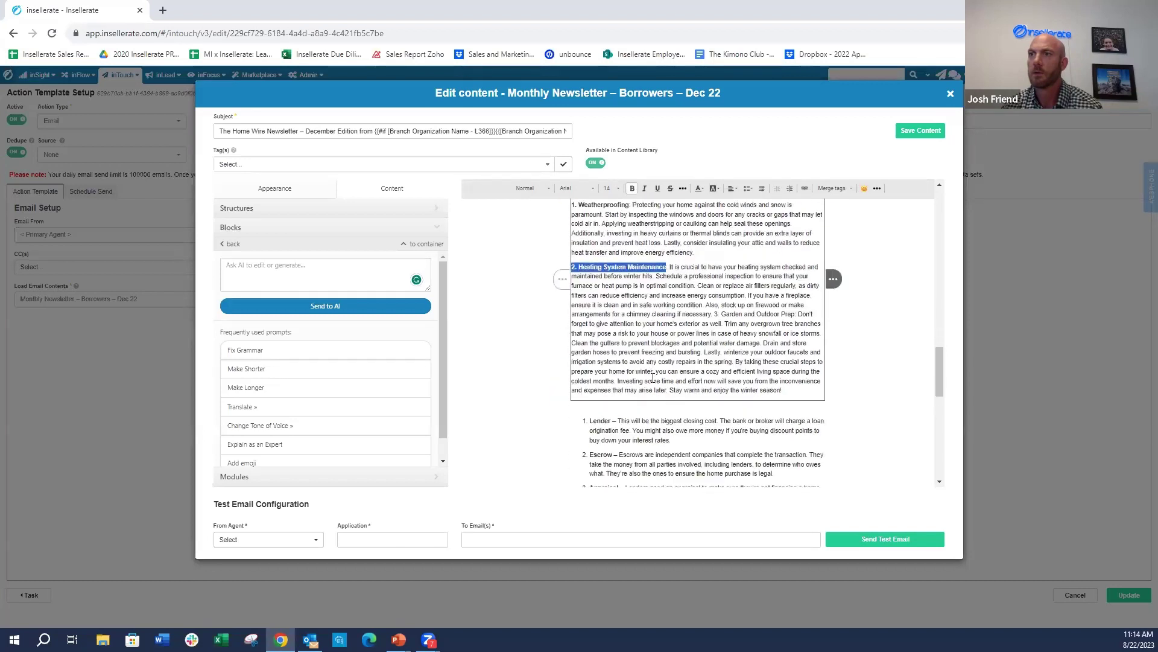
pyautogui.click(716, 314)
pyautogui.press('Return')
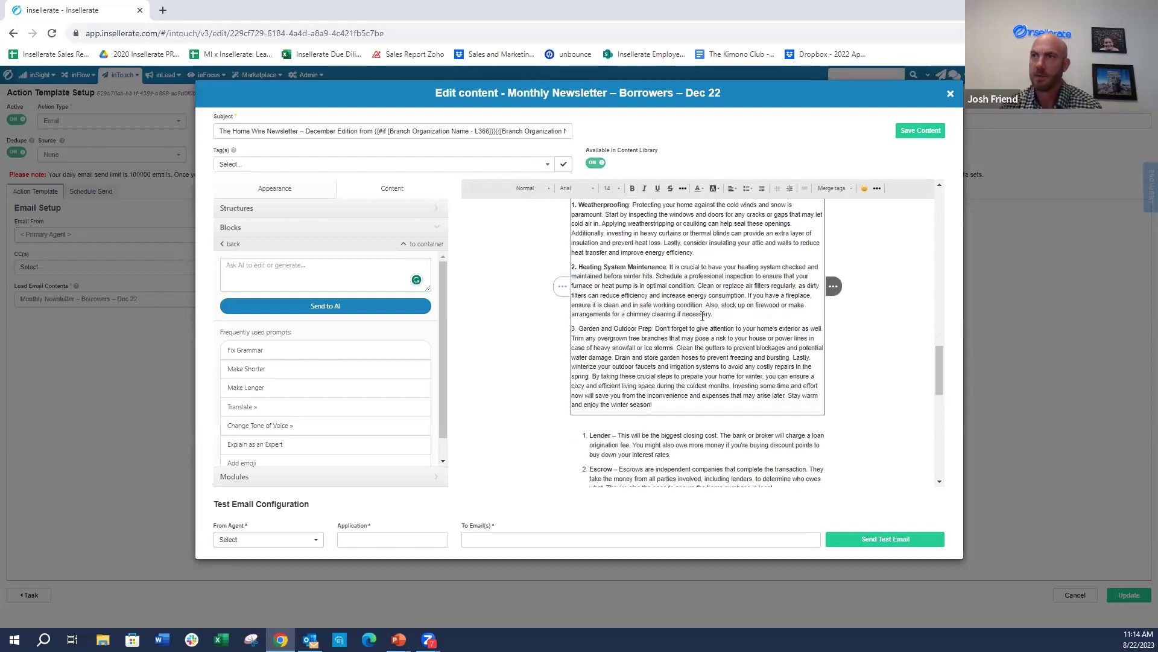
pyautogui.moveTo(573, 329); pyautogui.dragTo(655, 330)
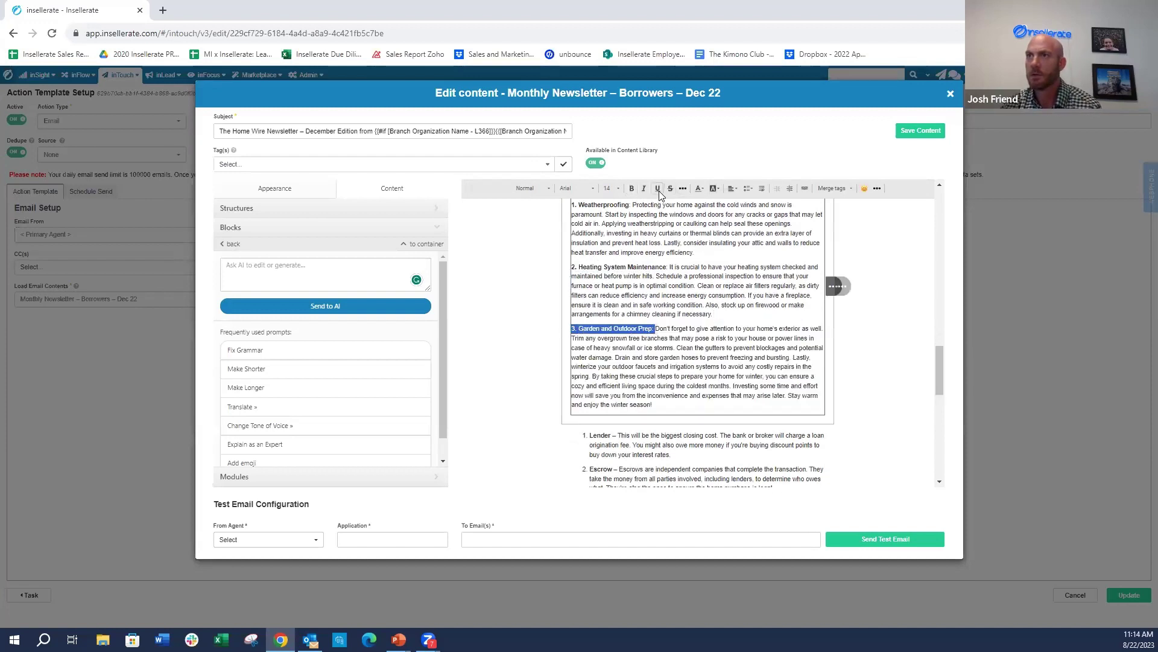
pyautogui.click(632, 189)
pyautogui.scroll(3, 680, 298)
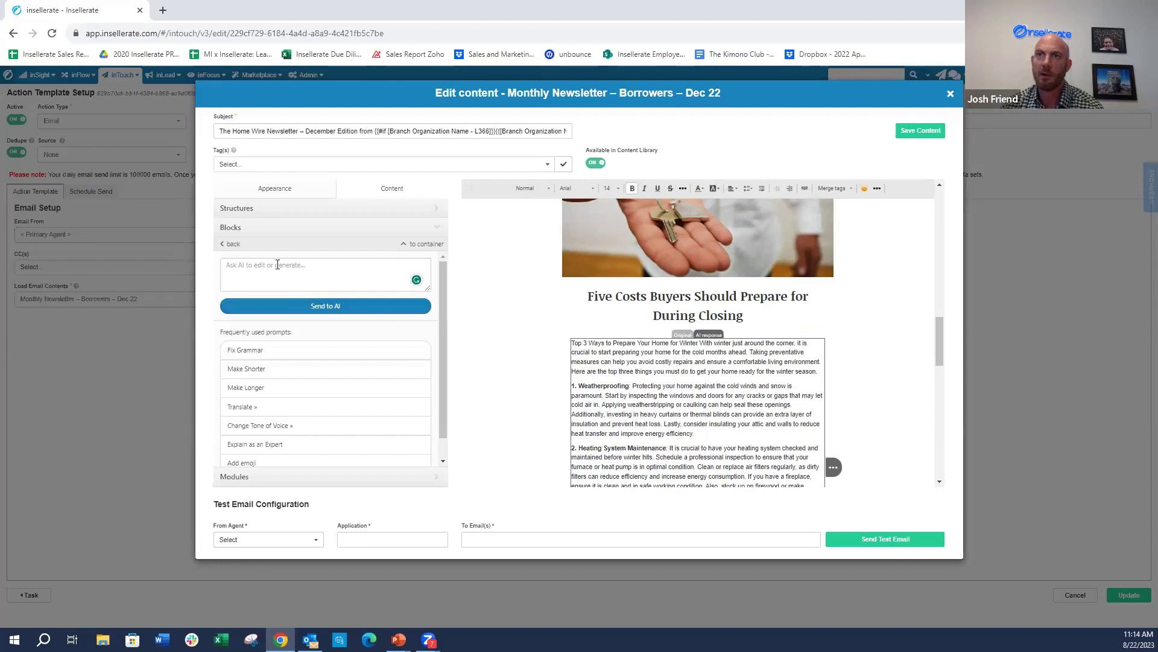
# Add an image block under the closing-costs heading filled with the Capture.png living-room photo
pyautogui.click(254, 229)
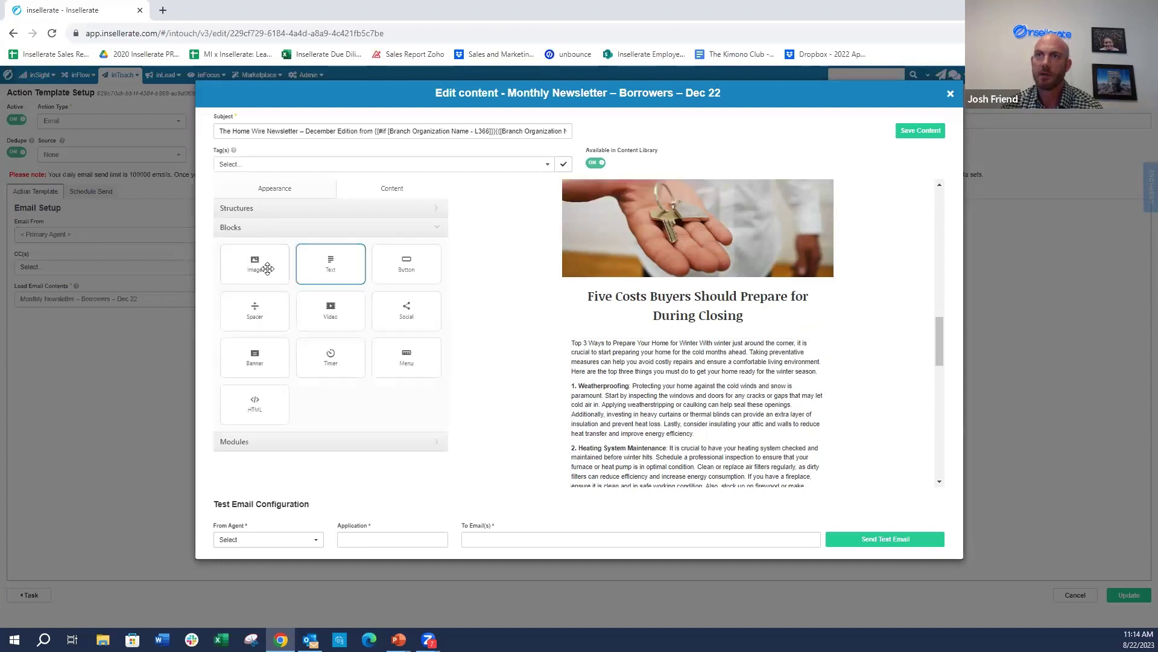
pyautogui.moveTo(259, 266)
pyautogui.mouseDown()
pyautogui.moveTo(346, 297)
pyautogui.moveTo(633, 326)
pyautogui.mouseUp()
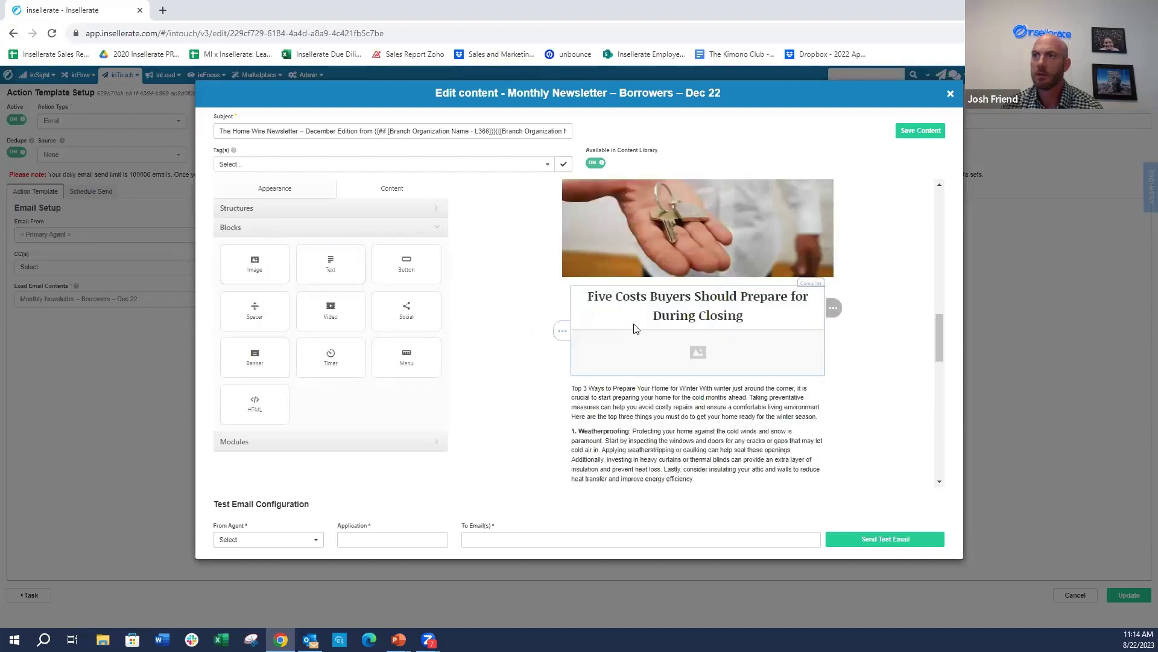
pyautogui.click(702, 348)
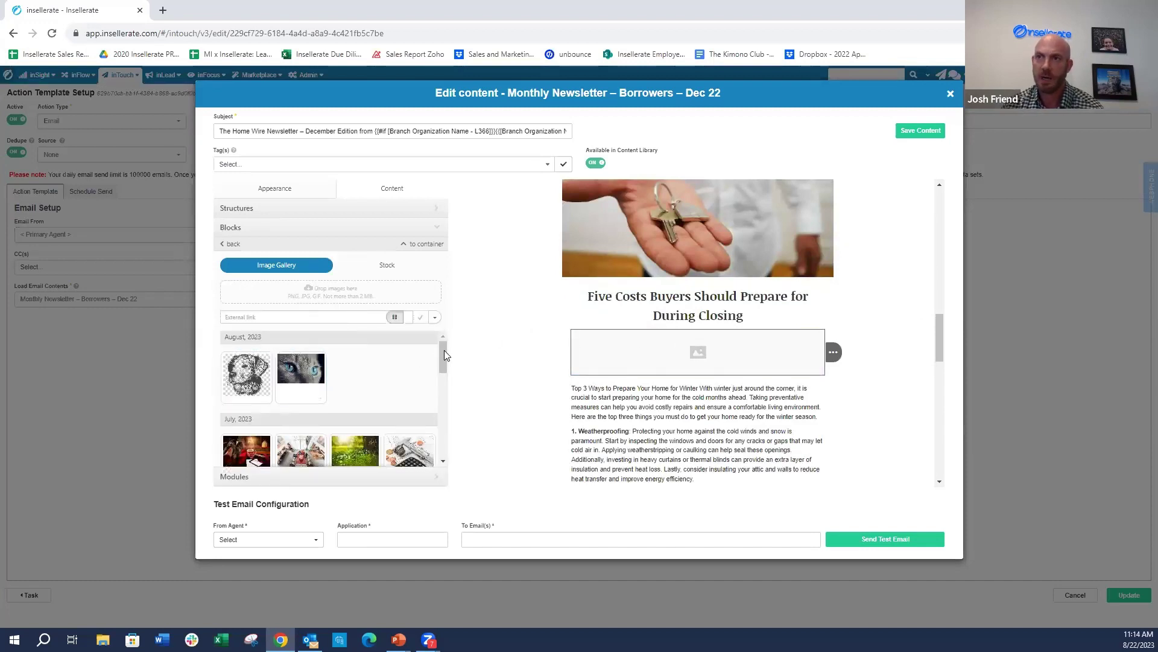
pyautogui.moveTo(444, 350); pyautogui.dragTo(438, 394)
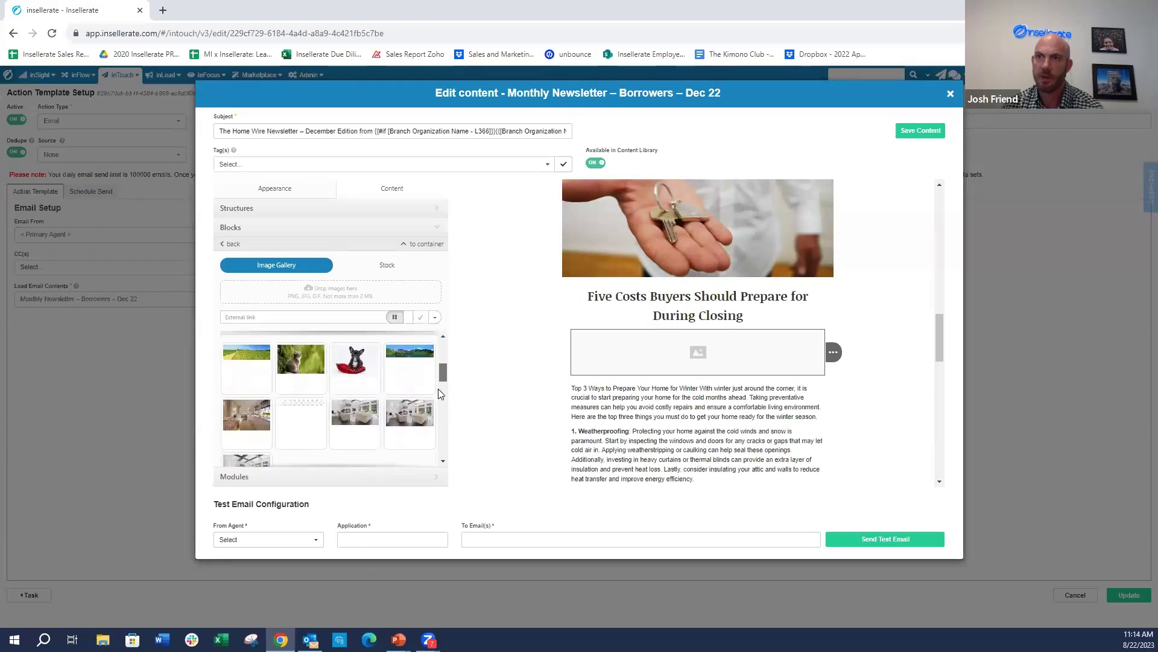
pyautogui.moveTo(420, 412)
pyautogui.scroll(-2, 360, 414)
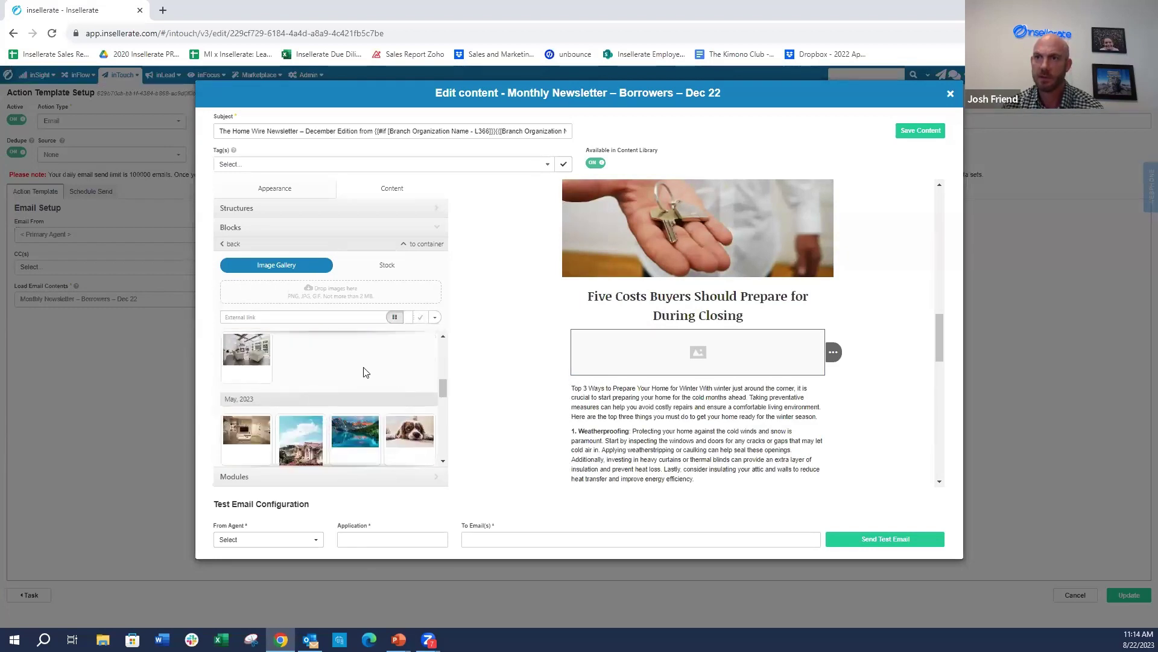
pyautogui.click(245, 359)
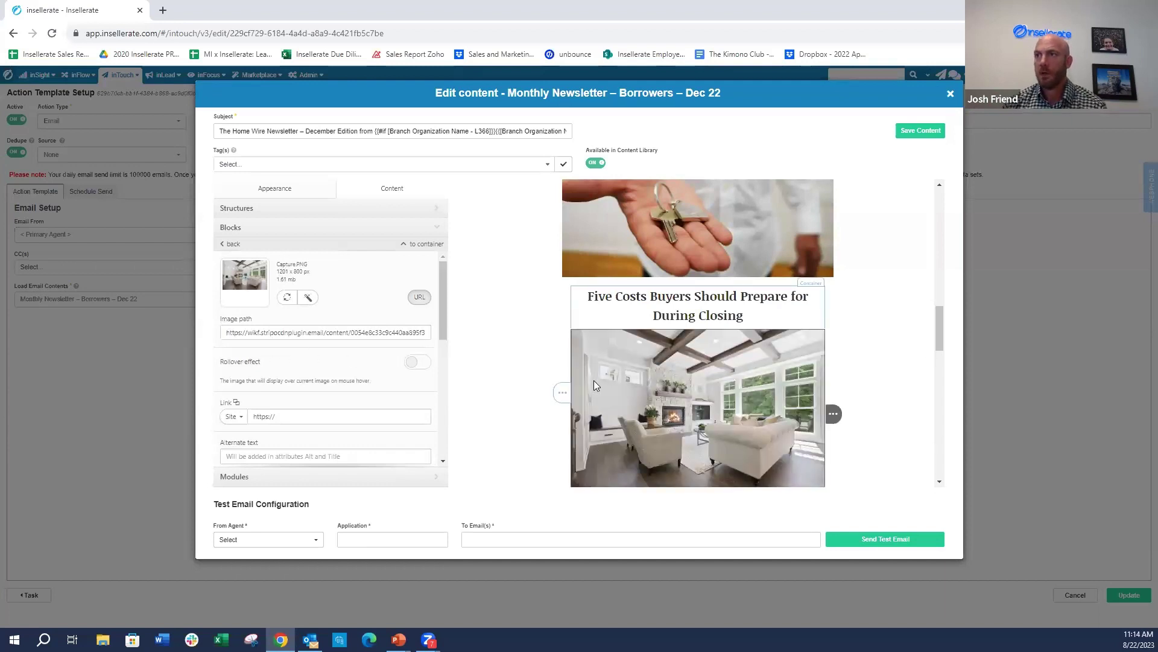
pyautogui.scroll(-8, 646, 382)
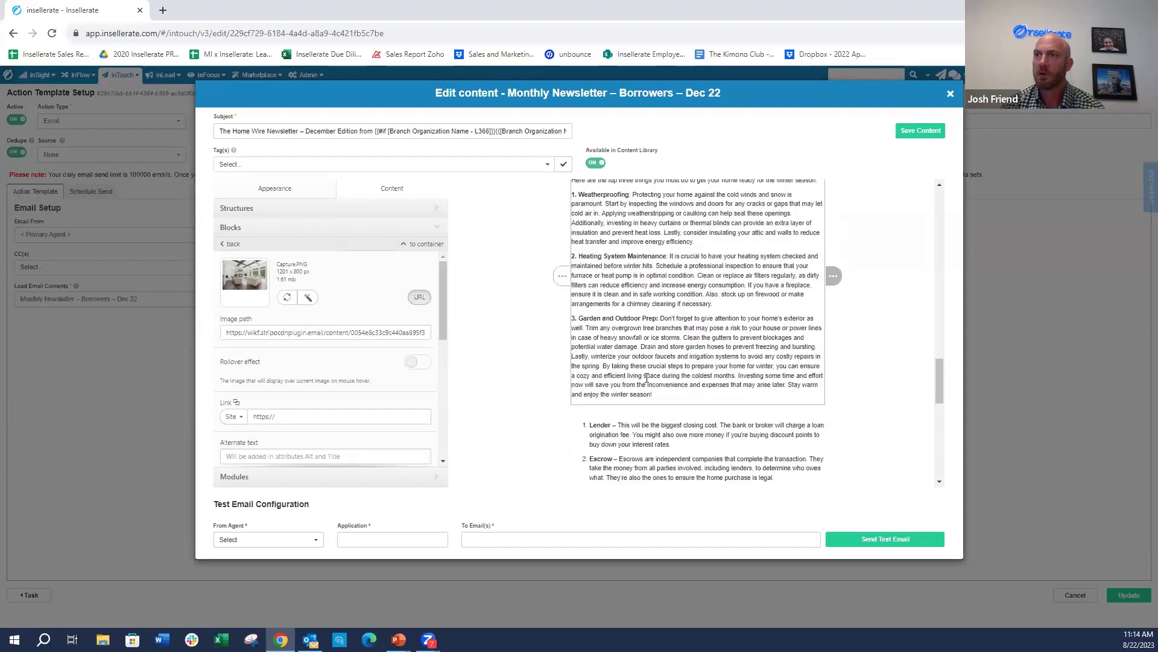
# Place a two-column structure below the Easy Pear Crumble intro with a Text block in its left column
pyautogui.scroll(-8, 646, 379)
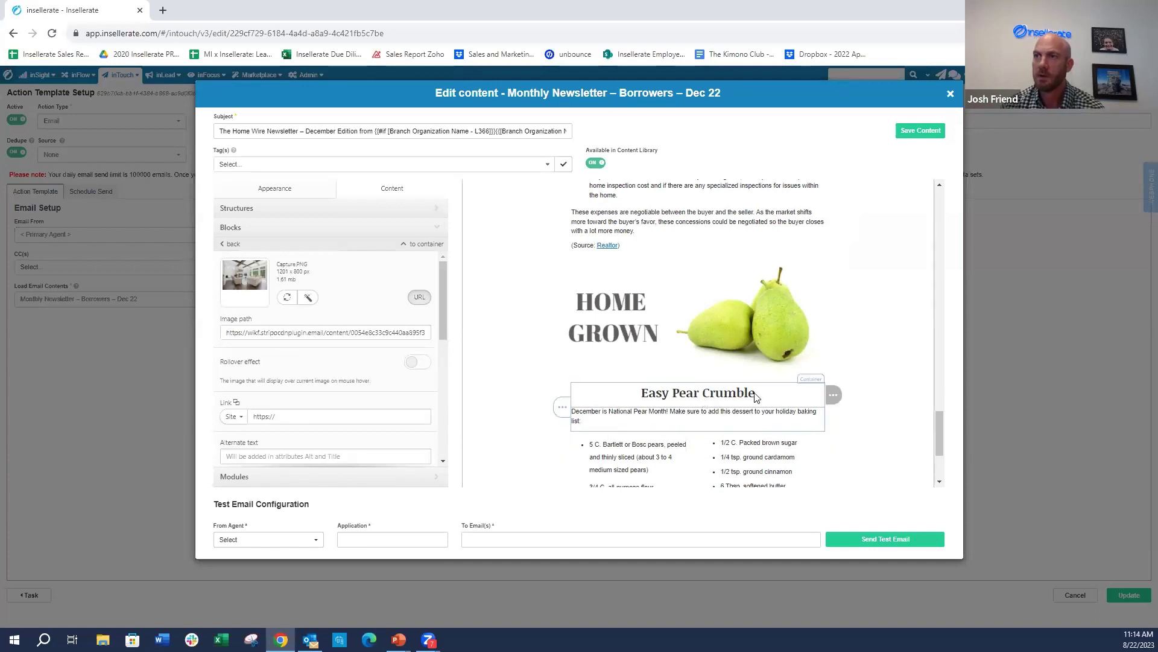
pyautogui.click(271, 230)
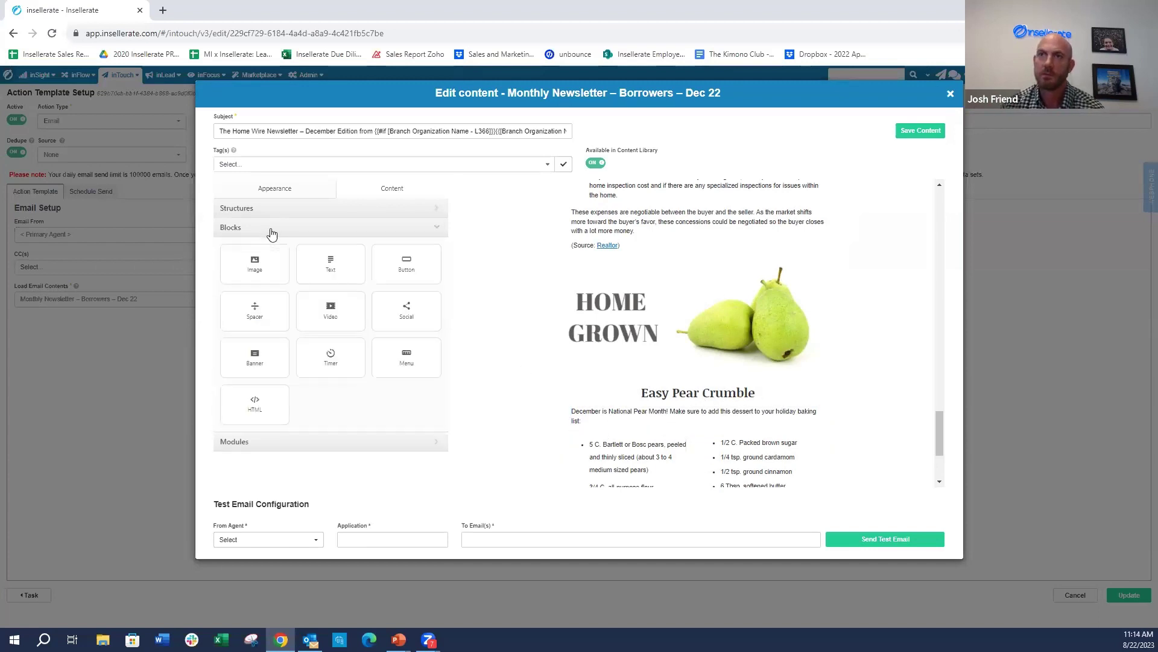
pyautogui.moveTo(331, 260); pyautogui.dragTo(637, 383)
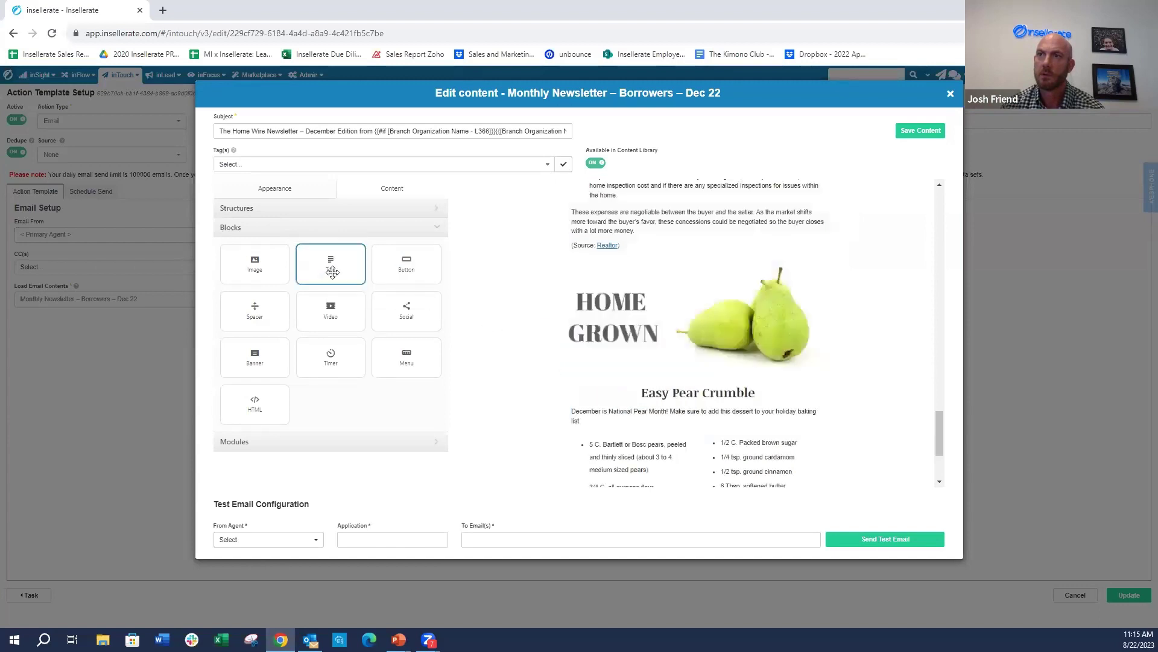
pyautogui.click(253, 212)
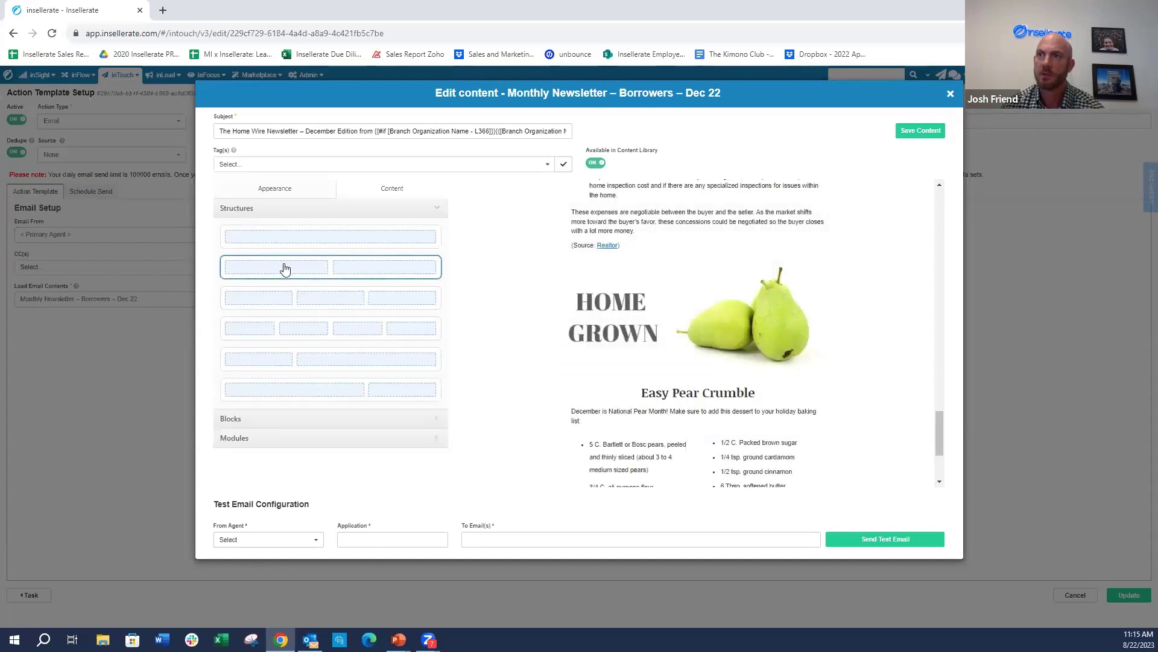
pyautogui.moveTo(285, 268); pyautogui.dragTo(666, 423)
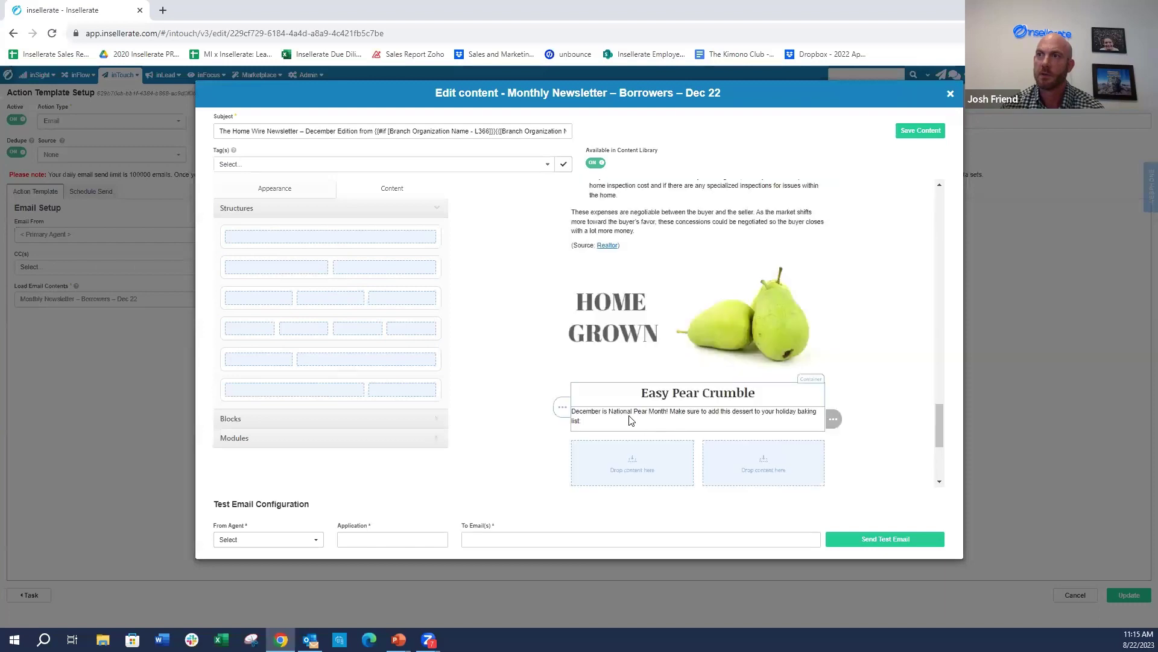
pyautogui.click(637, 455)
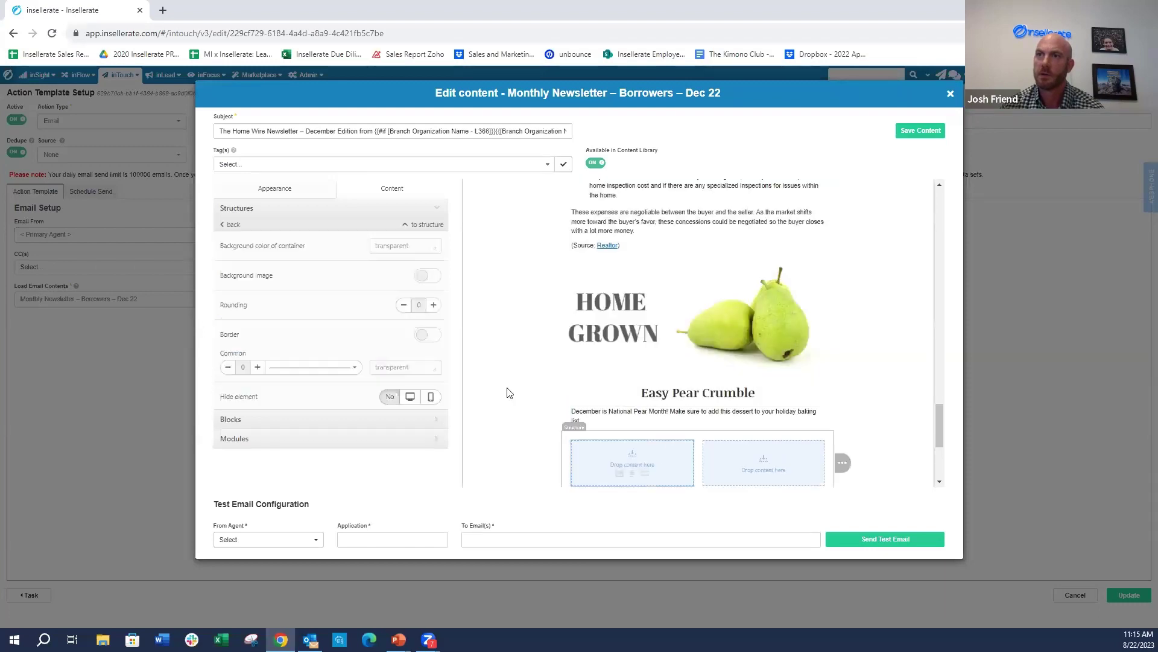
pyautogui.click(251, 418)
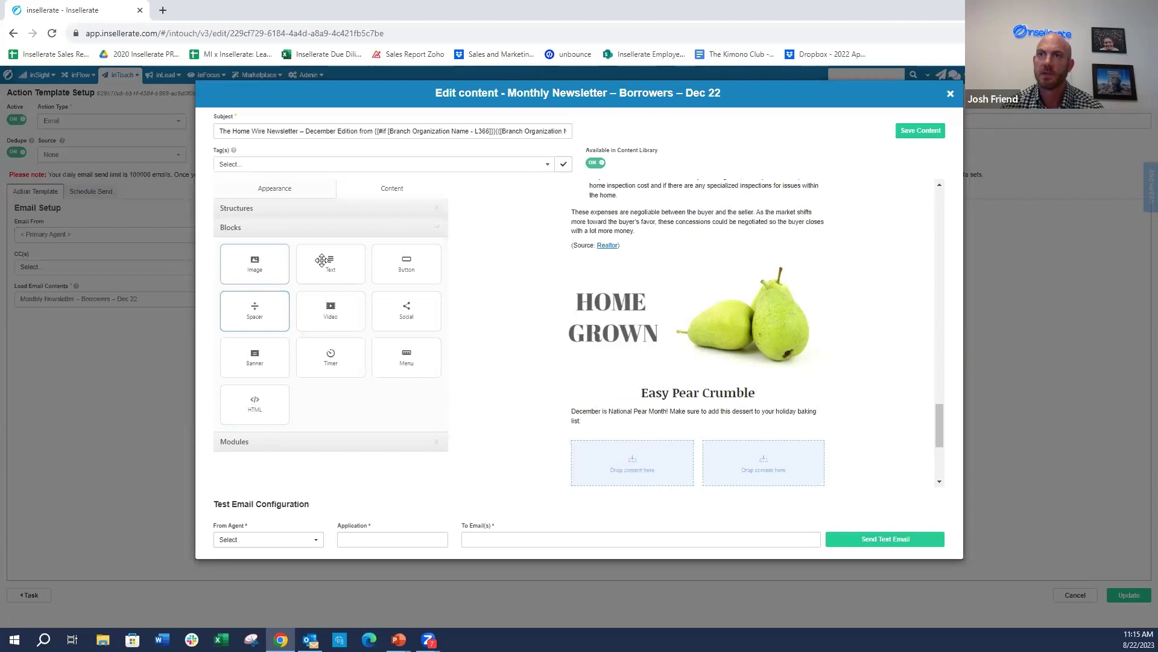
pyautogui.moveTo(322, 260); pyautogui.dragTo(620, 447)
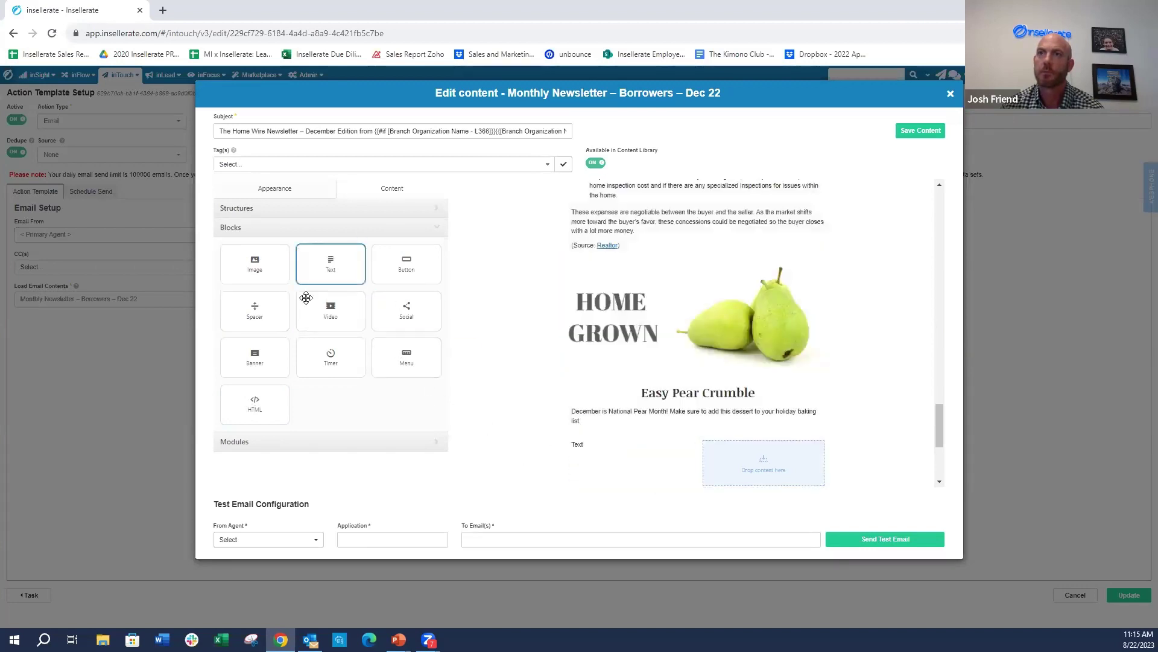
# Prompt the AI in the selected text block to generate a peach pie recipe
pyautogui.click(627, 447)
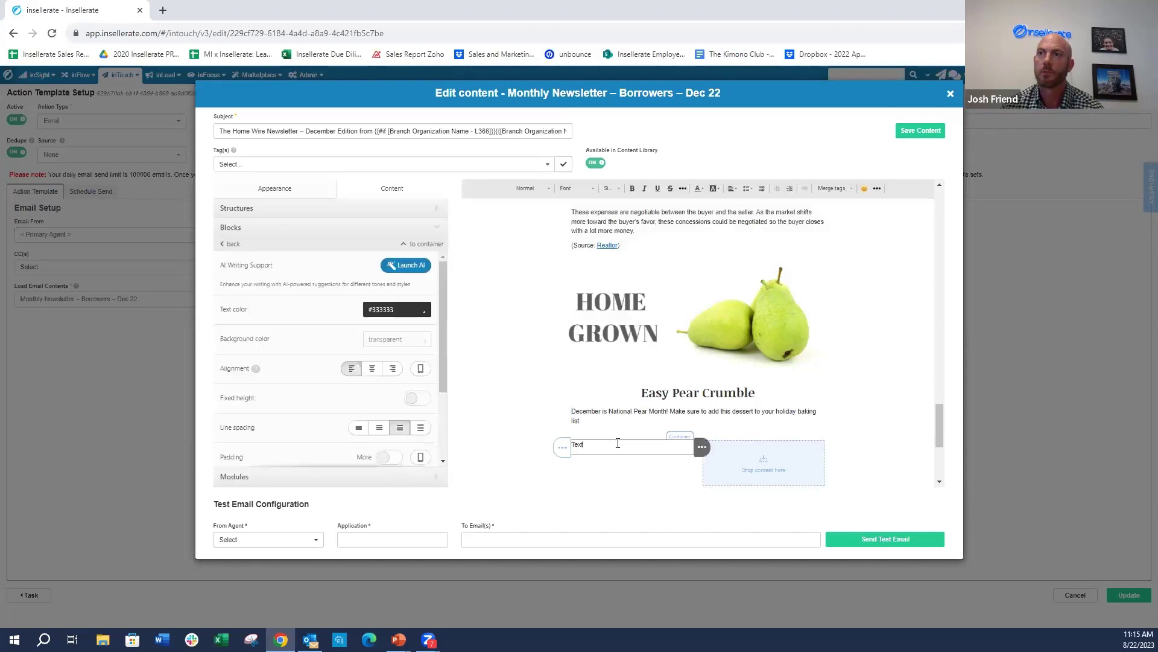
pyautogui.click(403, 266)
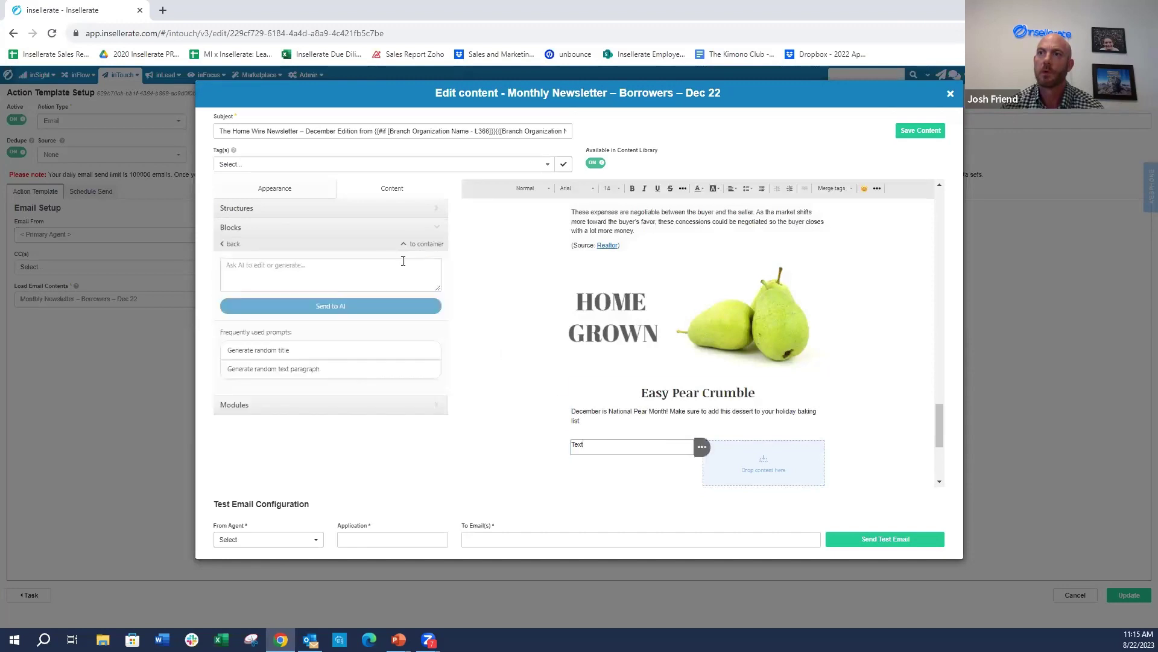
pyautogui.click(349, 272)
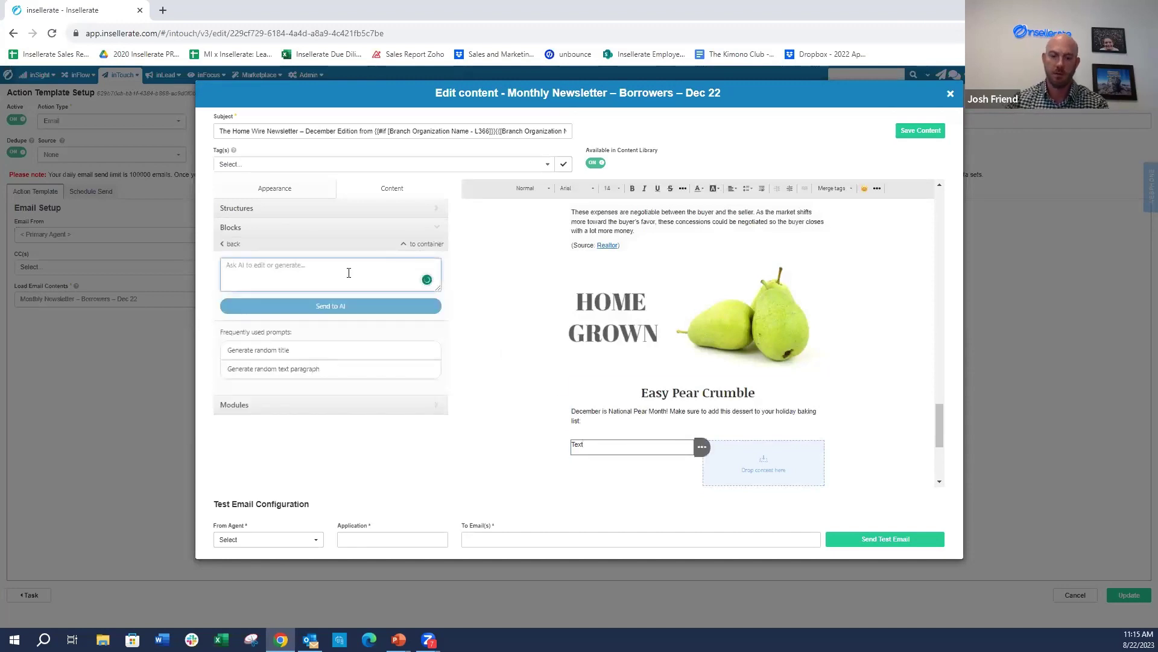
pyautogui.write('gener')
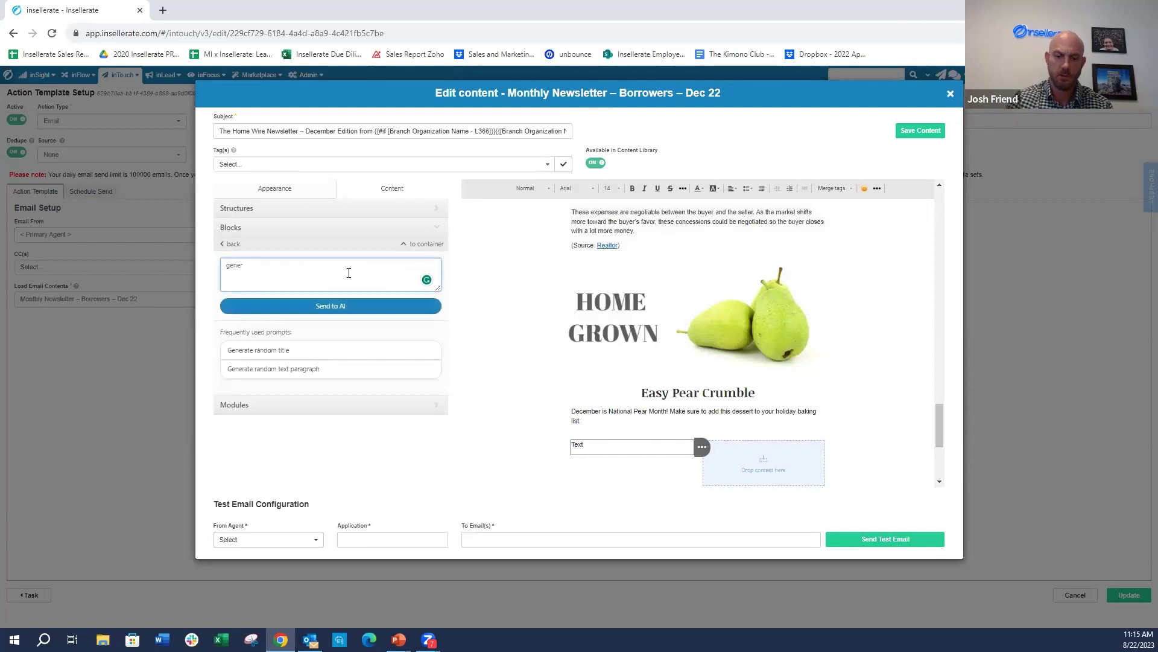
pyautogui.write('ate a re')
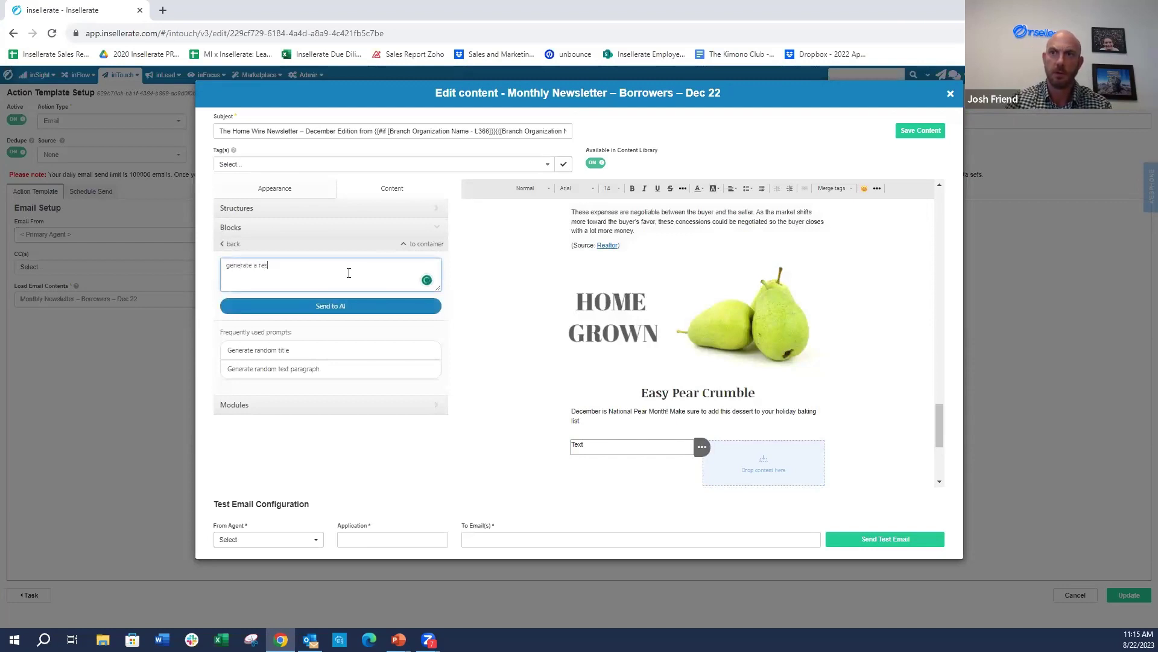
pyautogui.write('cipe and how to cook a peach')
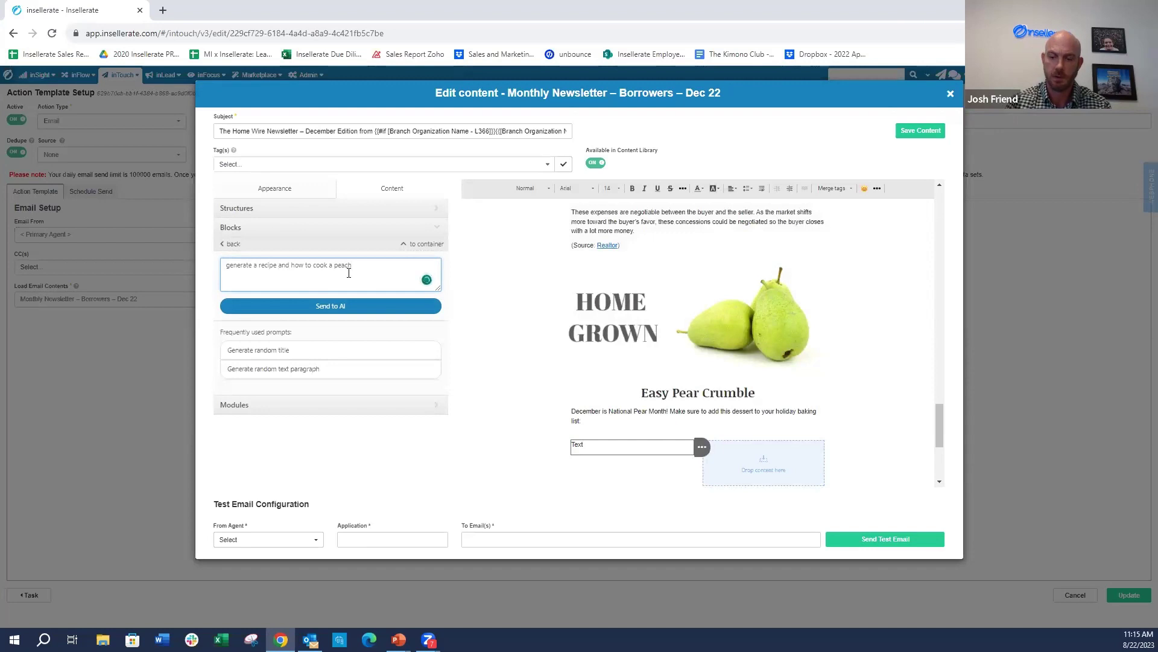
pyautogui.write('ie')
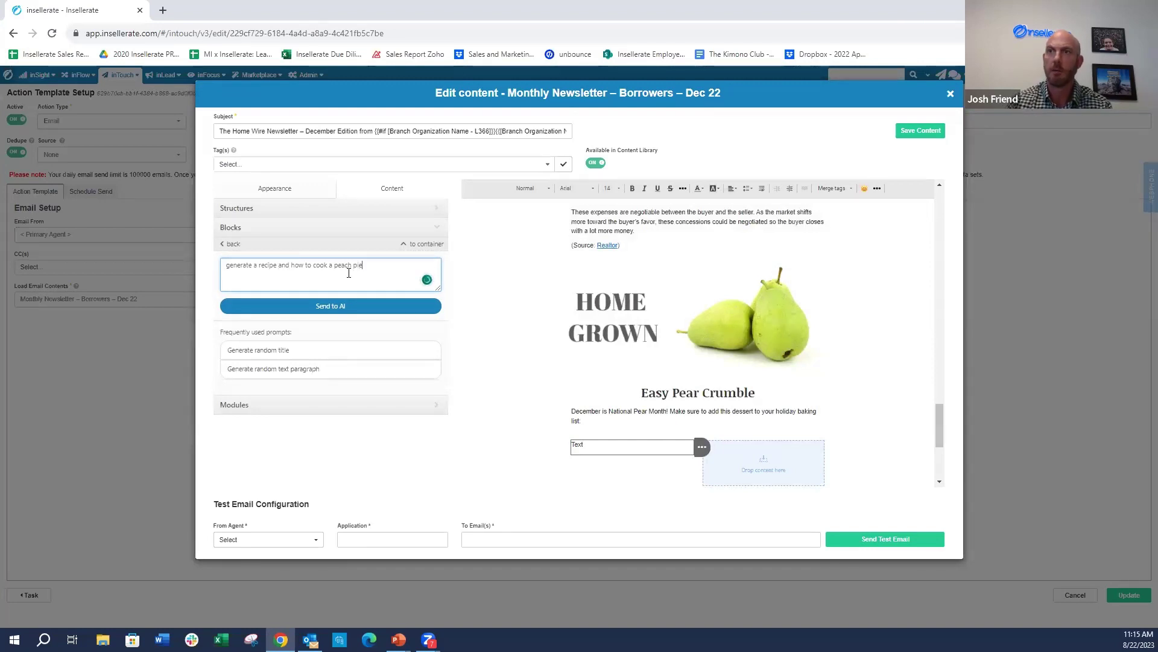
pyautogui.click(333, 305)
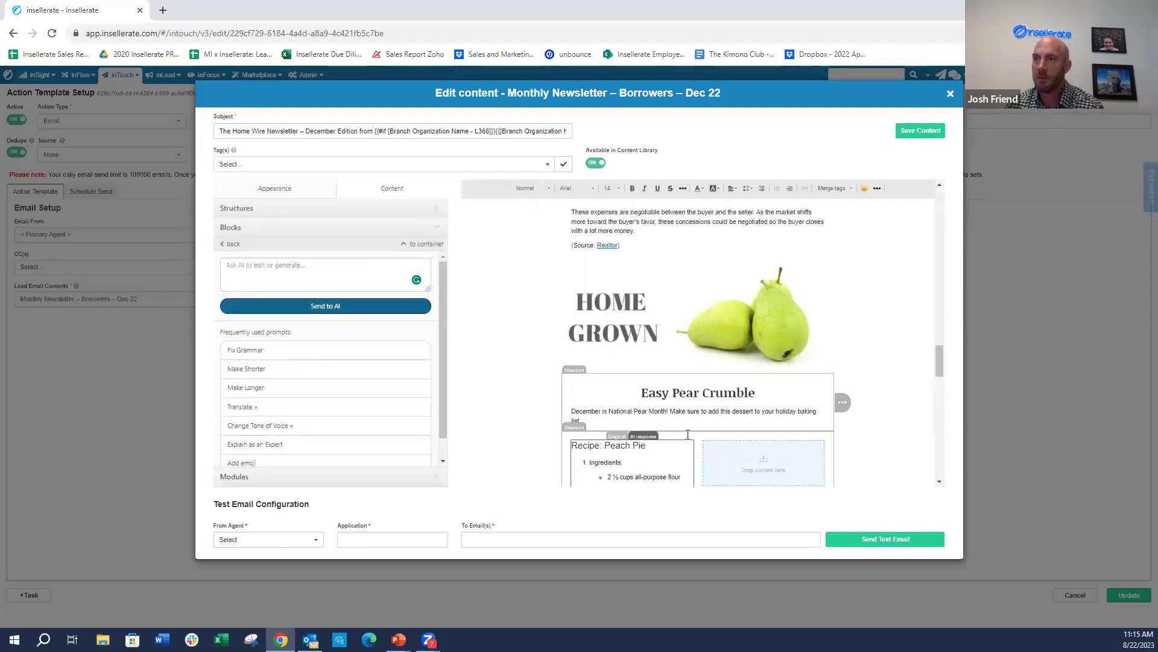
# Drag a one-column structure beneath the pear crumble recipe's baking instructions
pyautogui.scroll(-2, 628, 362)
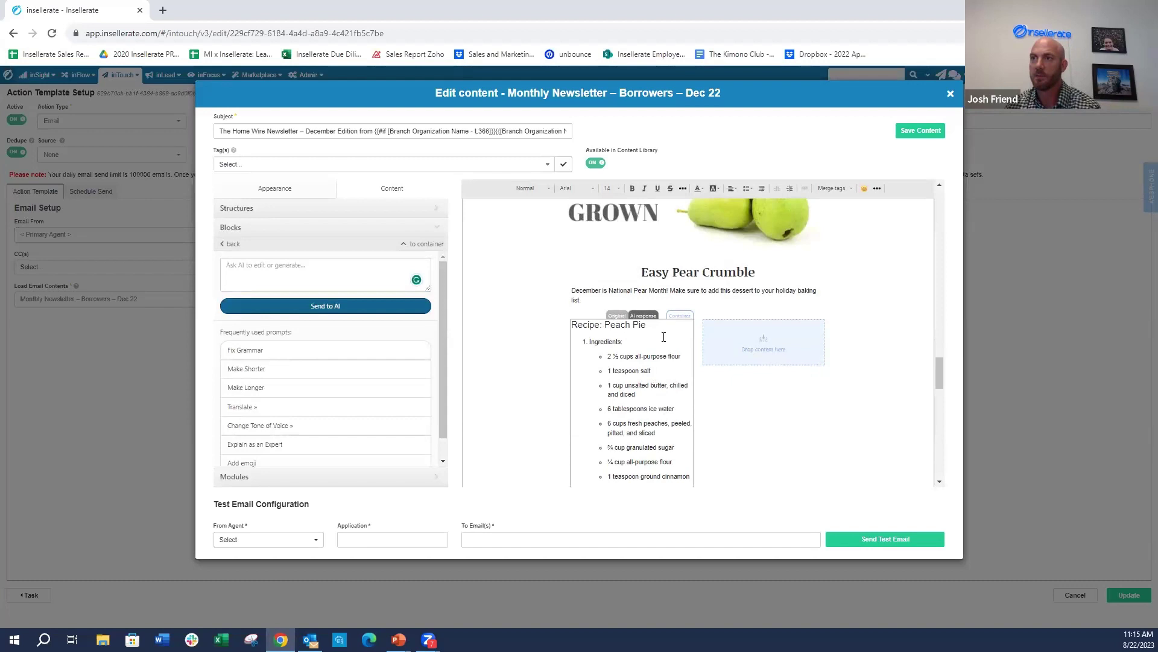
pyautogui.scroll(-10, 664, 337)
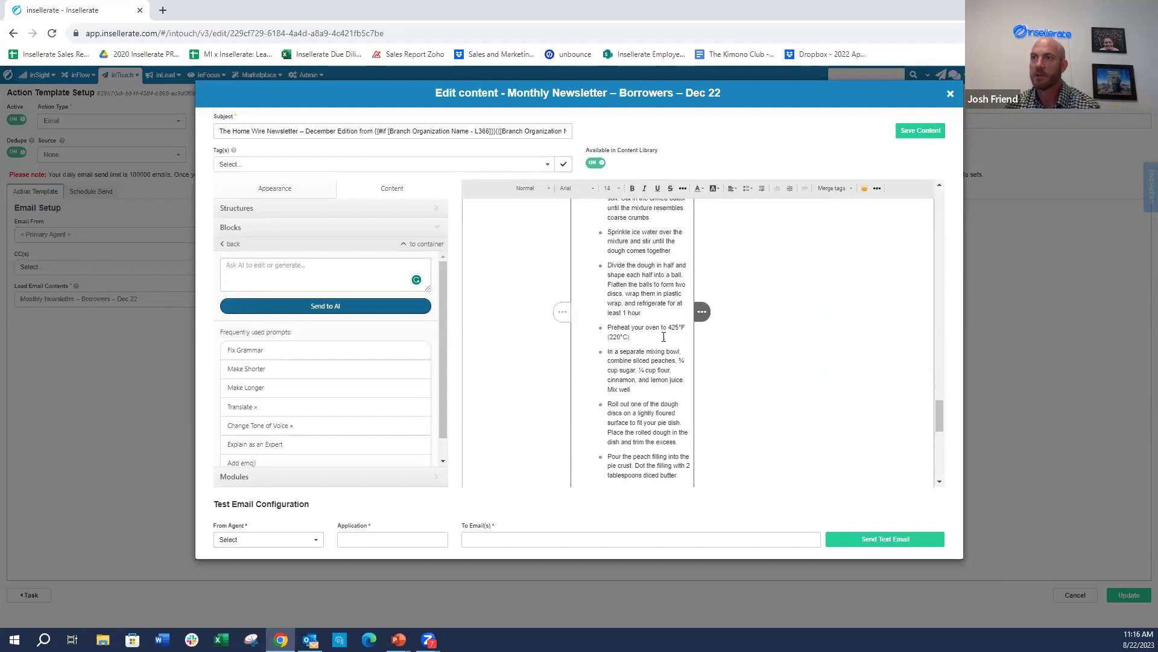
pyautogui.scroll(-8, 663, 336)
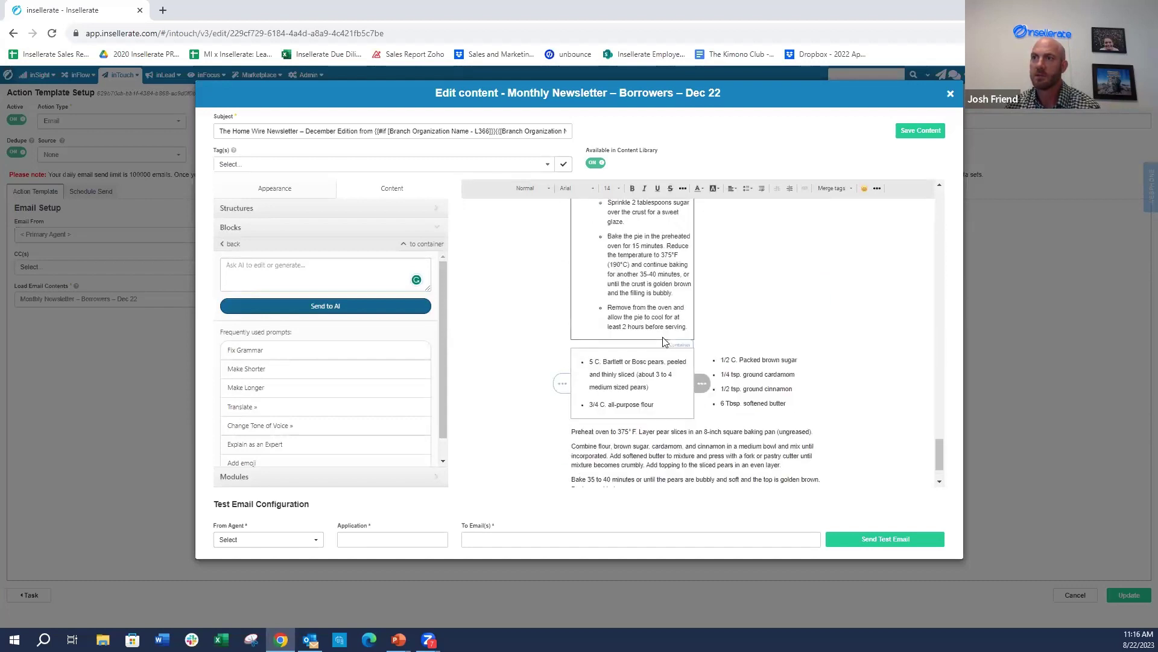
pyautogui.scroll(15, 663, 342)
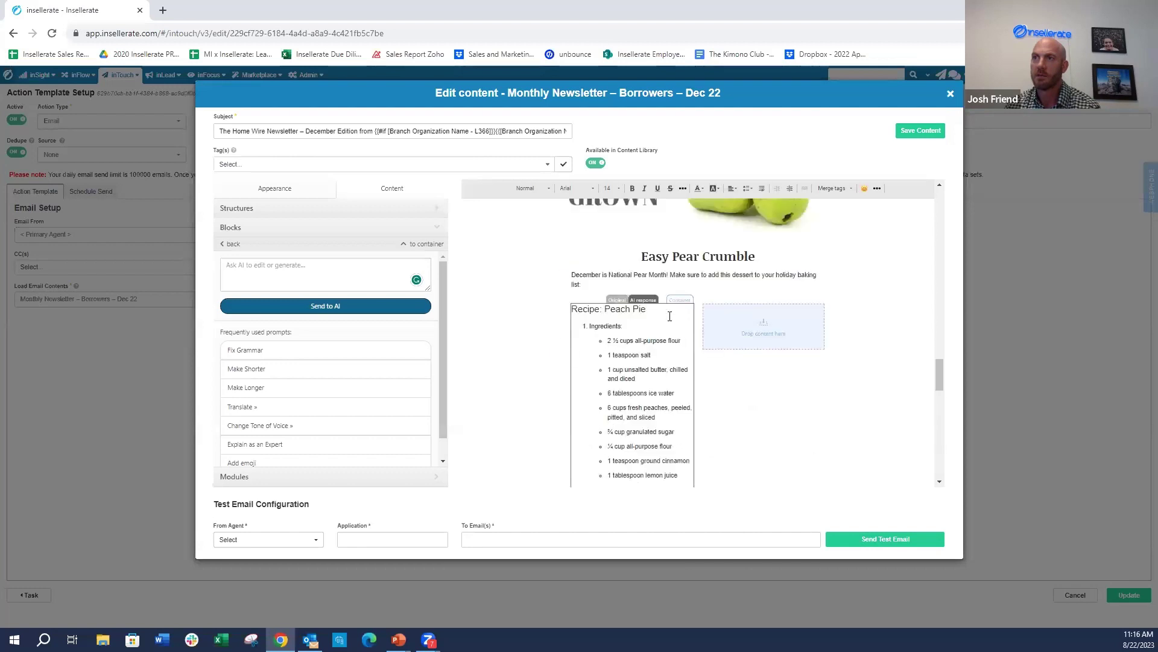
pyautogui.click(750, 323)
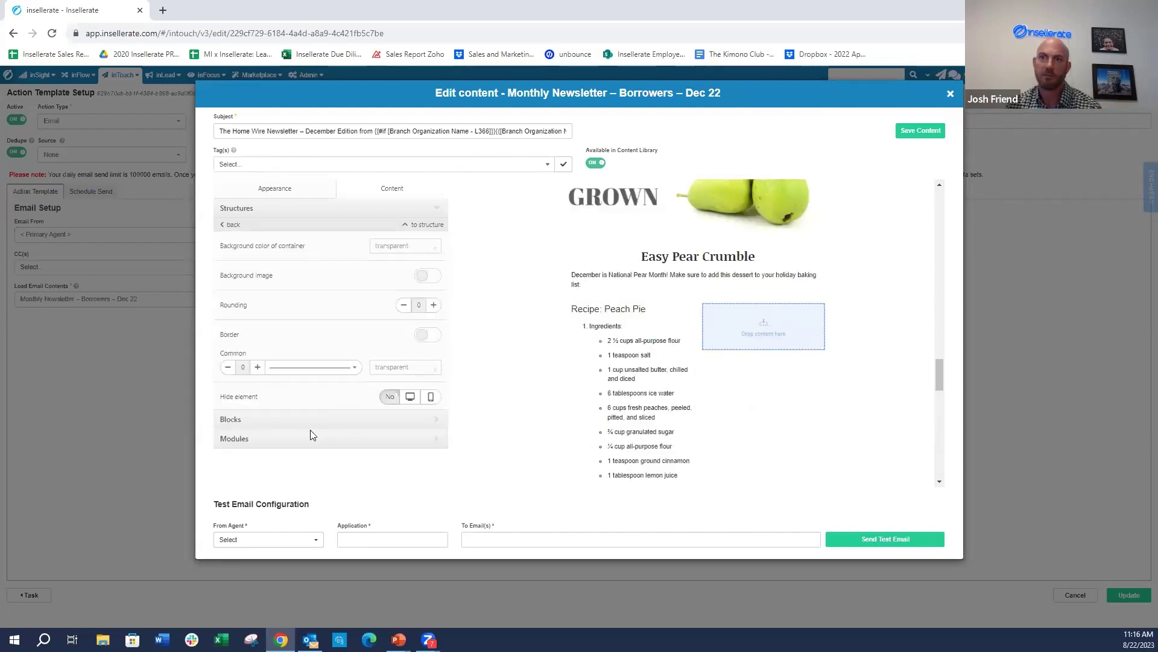
pyautogui.click(671, 387)
pyautogui.scroll(-2, 666, 362)
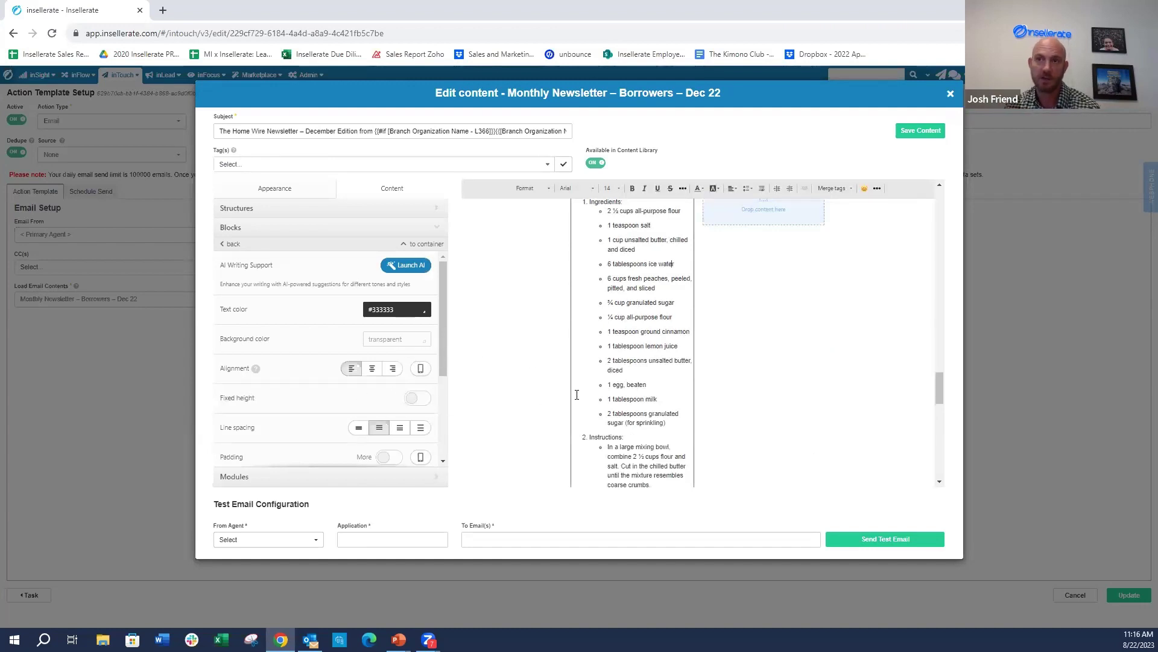
pyautogui.click(260, 211)
pyautogui.scroll(-10, 694, 336)
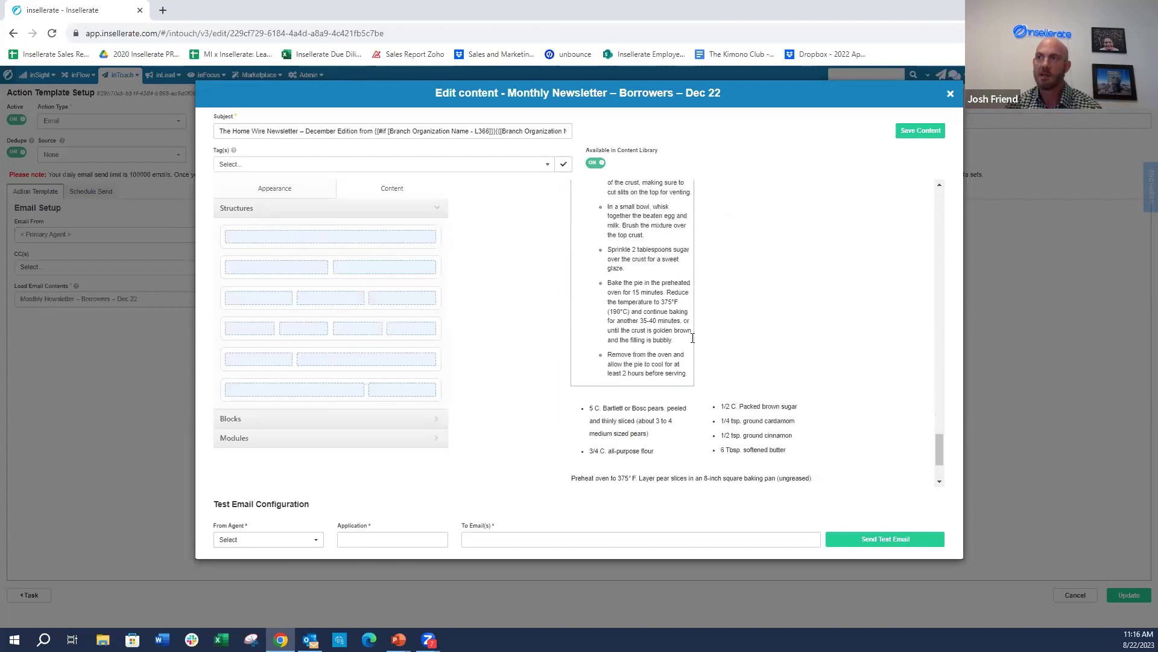
pyautogui.moveTo(296, 243); pyautogui.dragTo(624, 448)
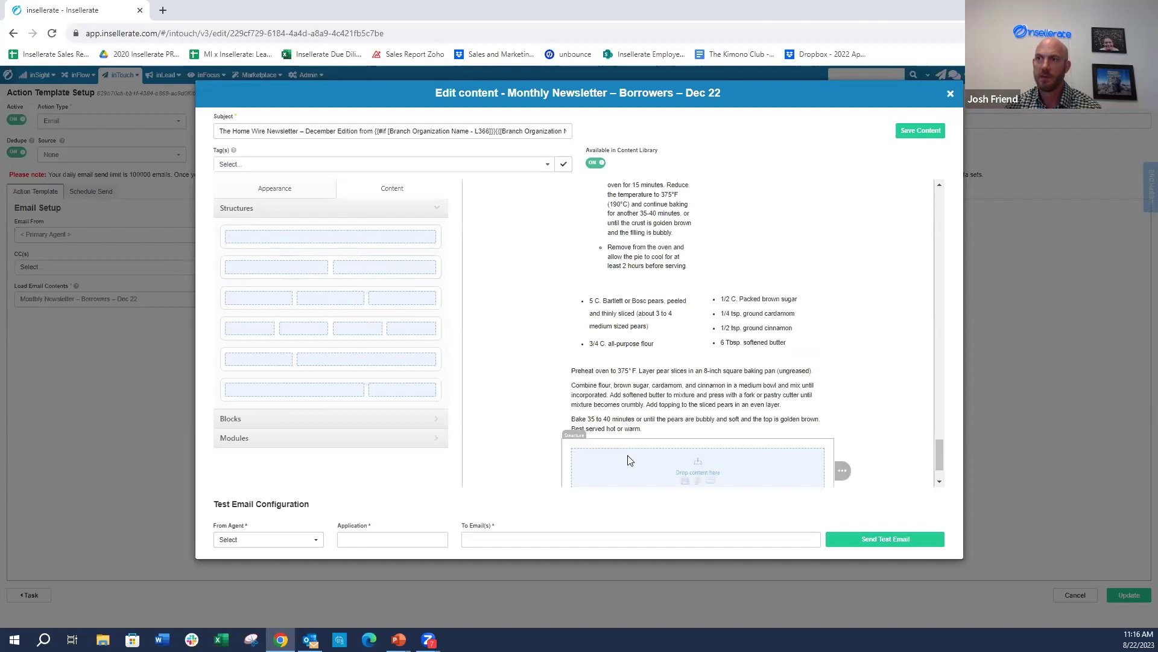
# Drop a Text block into the new bottom section and select it for editing
pyautogui.click(627, 455)
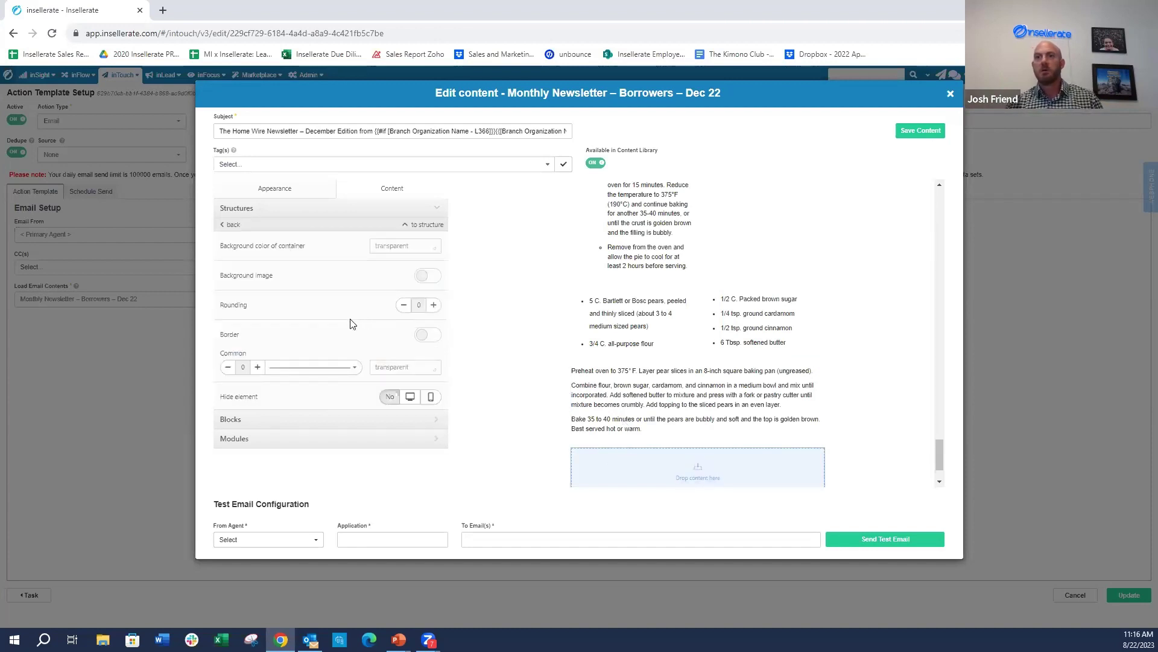
pyautogui.click(242, 419)
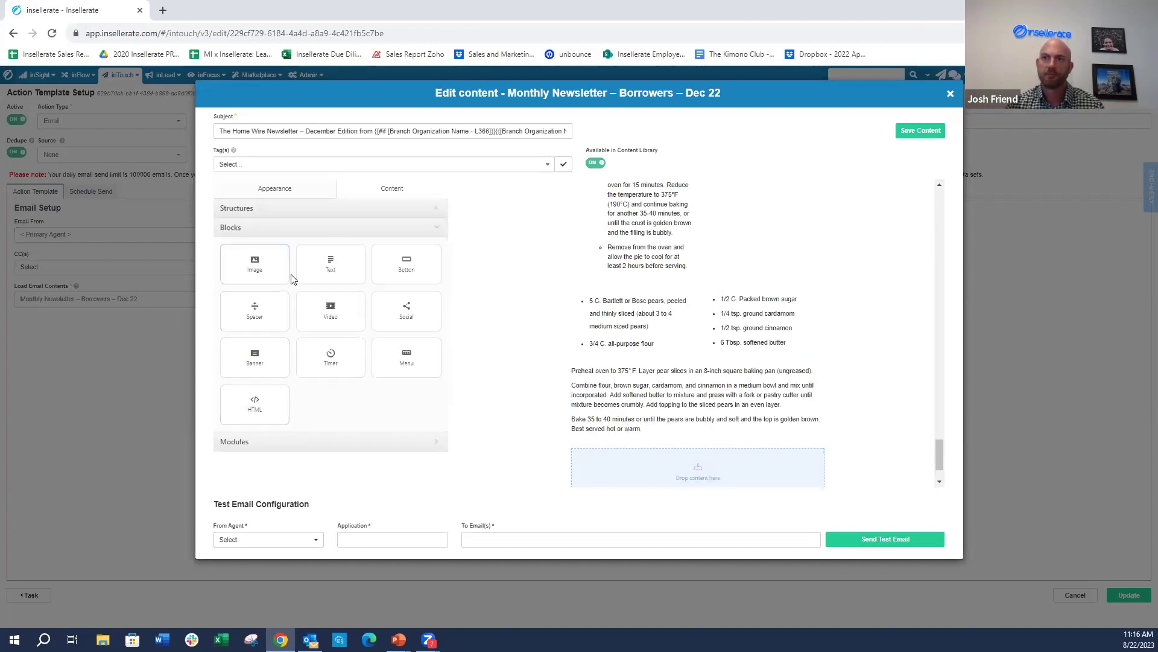
pyautogui.moveTo(324, 262); pyautogui.dragTo(600, 450)
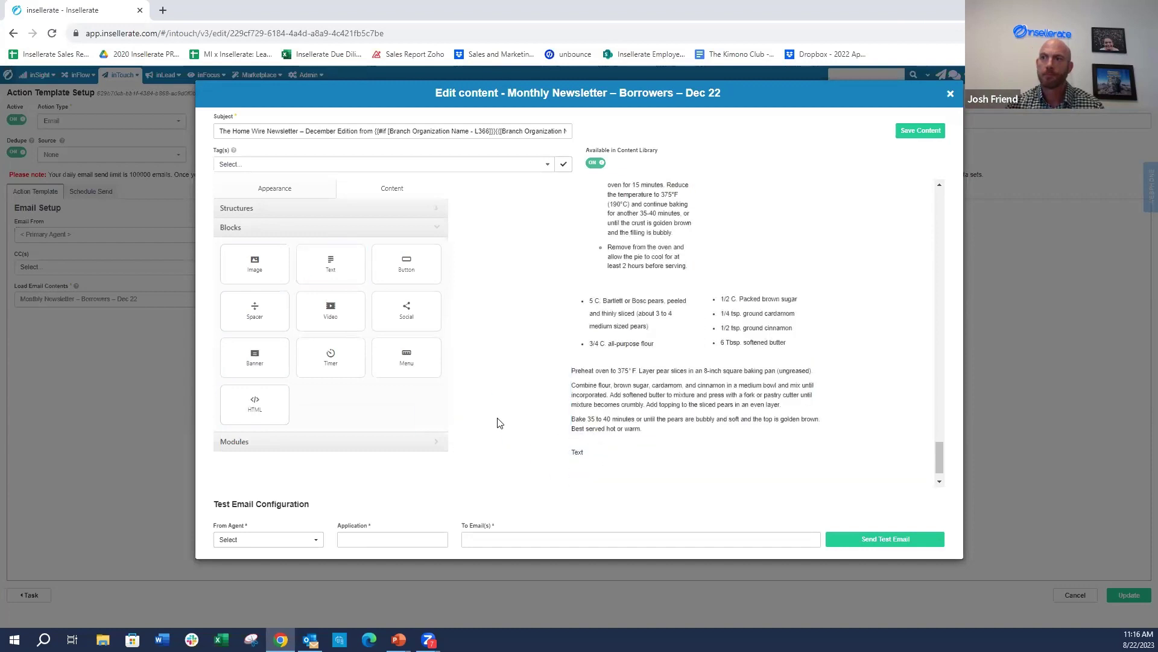
pyautogui.click(576, 453)
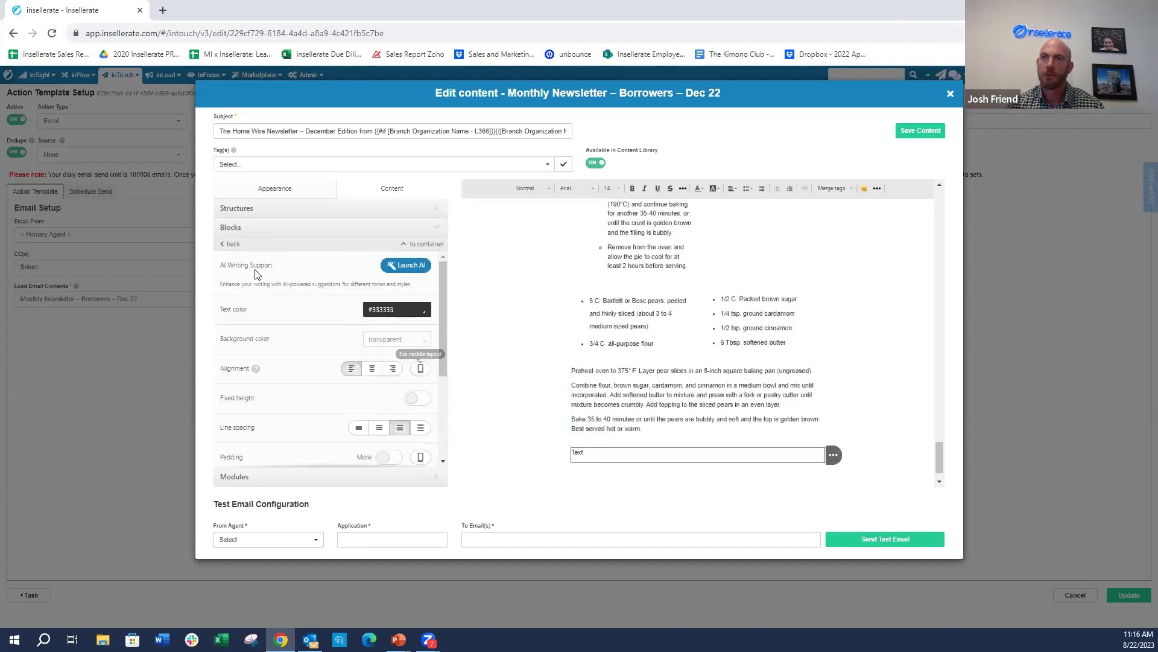
# Ask the AI for a 5-paragraph article on selling your home and moving up or down
pyautogui.click(403, 265)
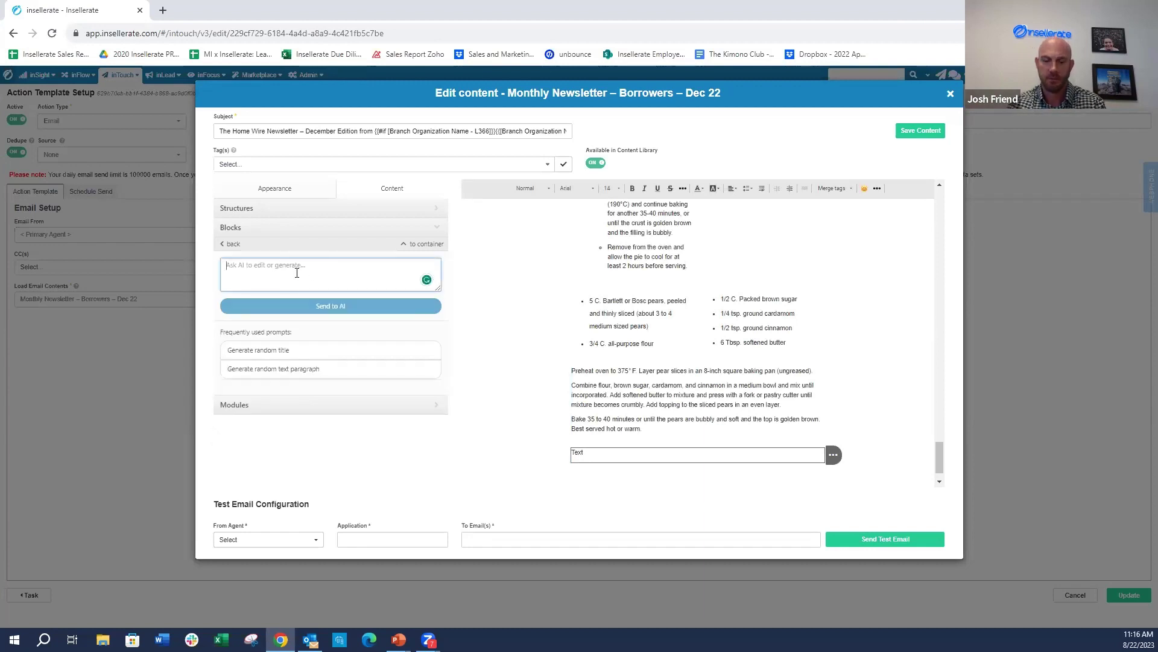
pyautogui.write('wte a')
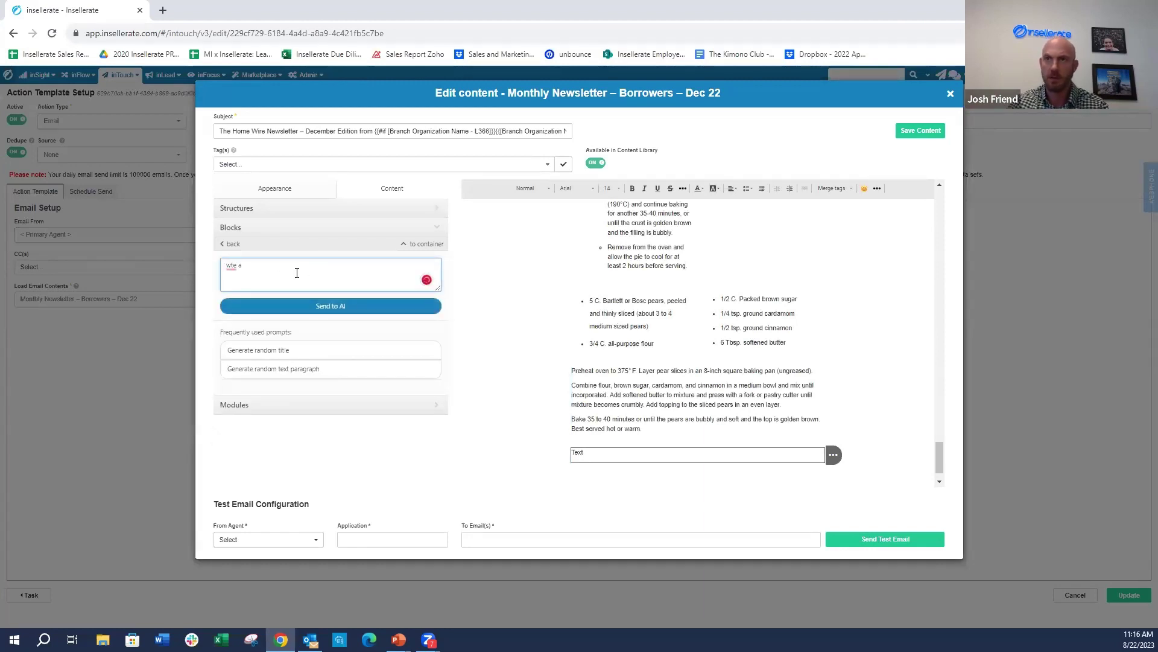
pyautogui.press('BackSpace')
pyautogui.press('BackSpace')
pyautogui.press('BackSpace')
pyautogui.press('BackSpace')
pyautogui.write('rite a ')
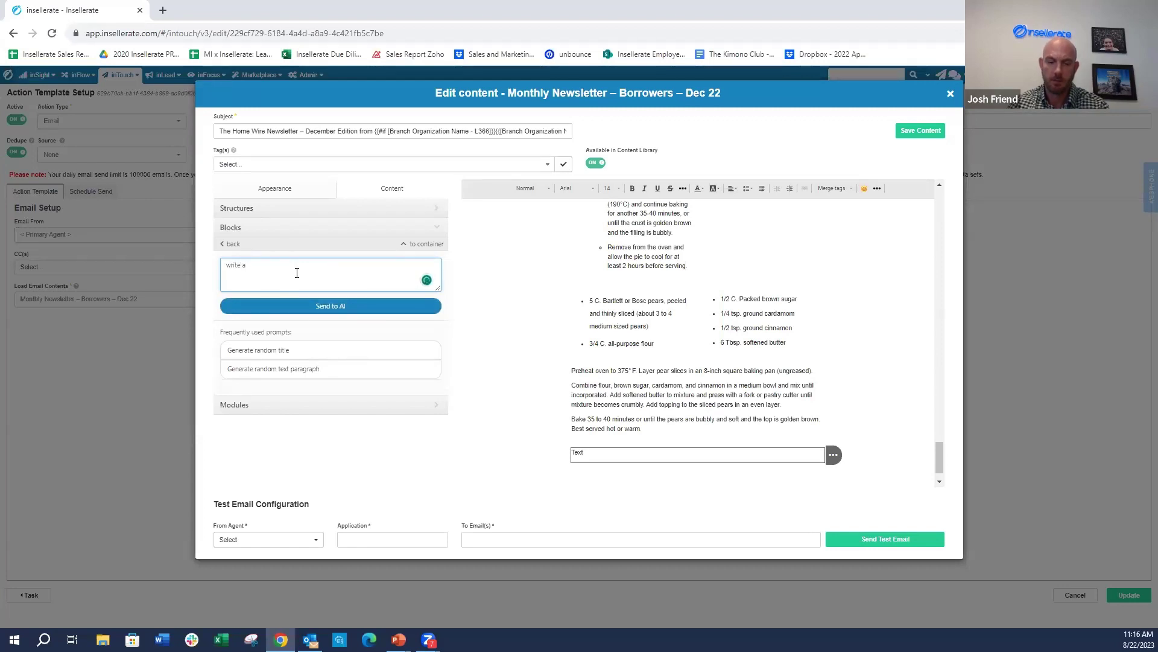
pyautogui.write('5 par')
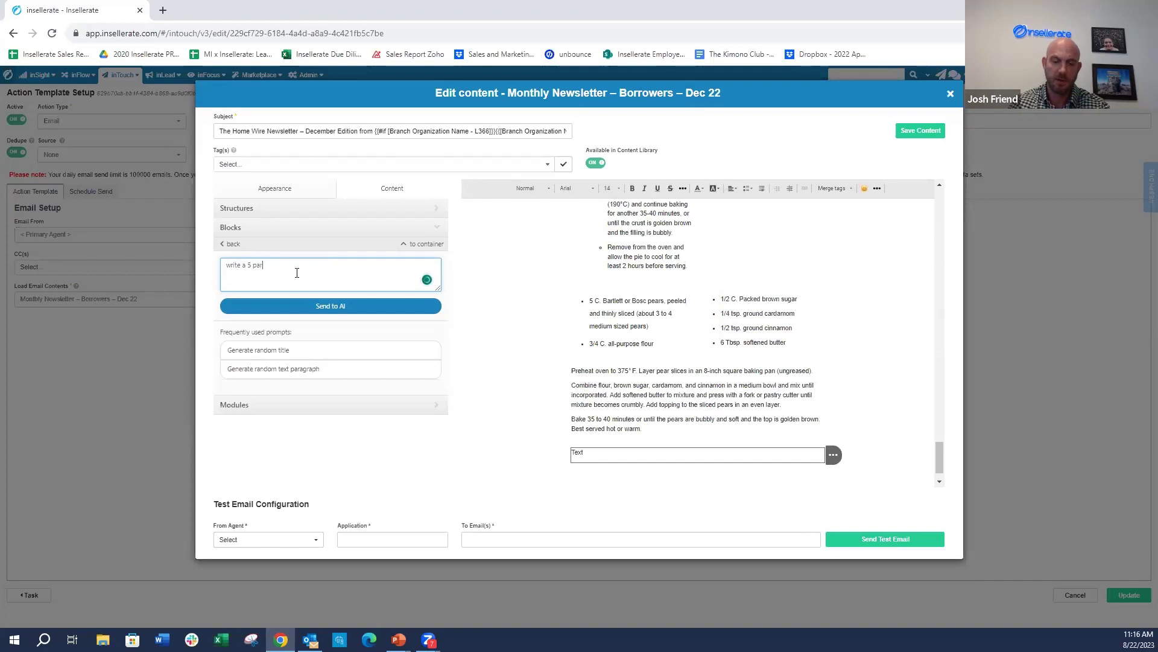
pyautogui.write('agraph ')
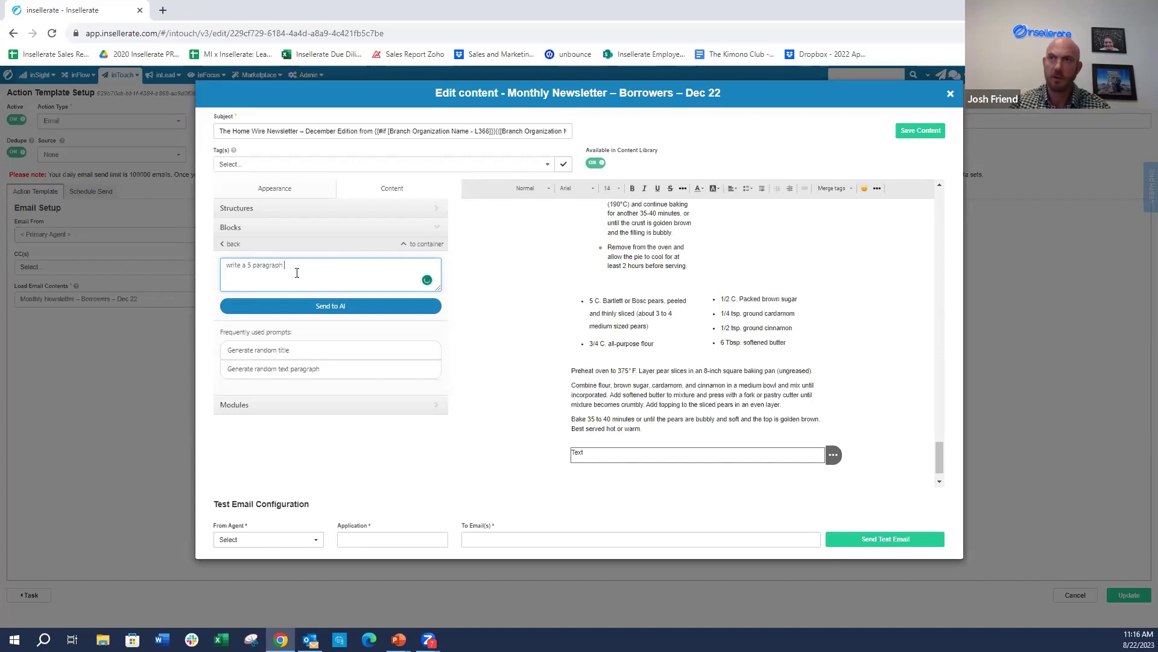
pyautogui.write('article ')
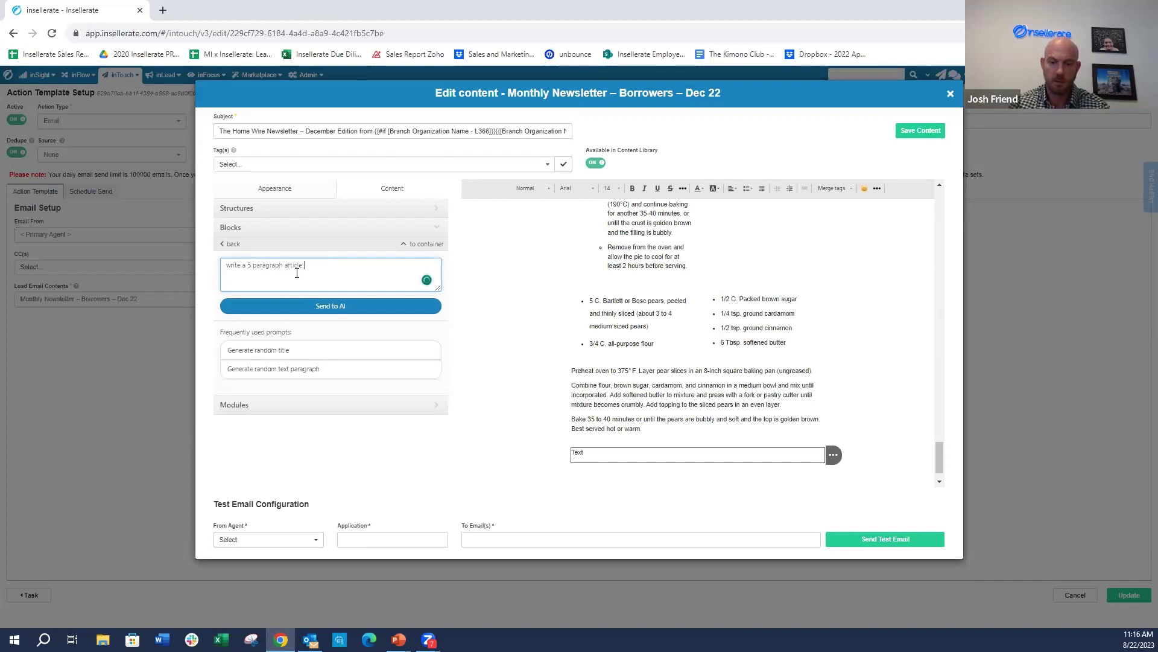
pyautogui.write('with the top 5 thin')
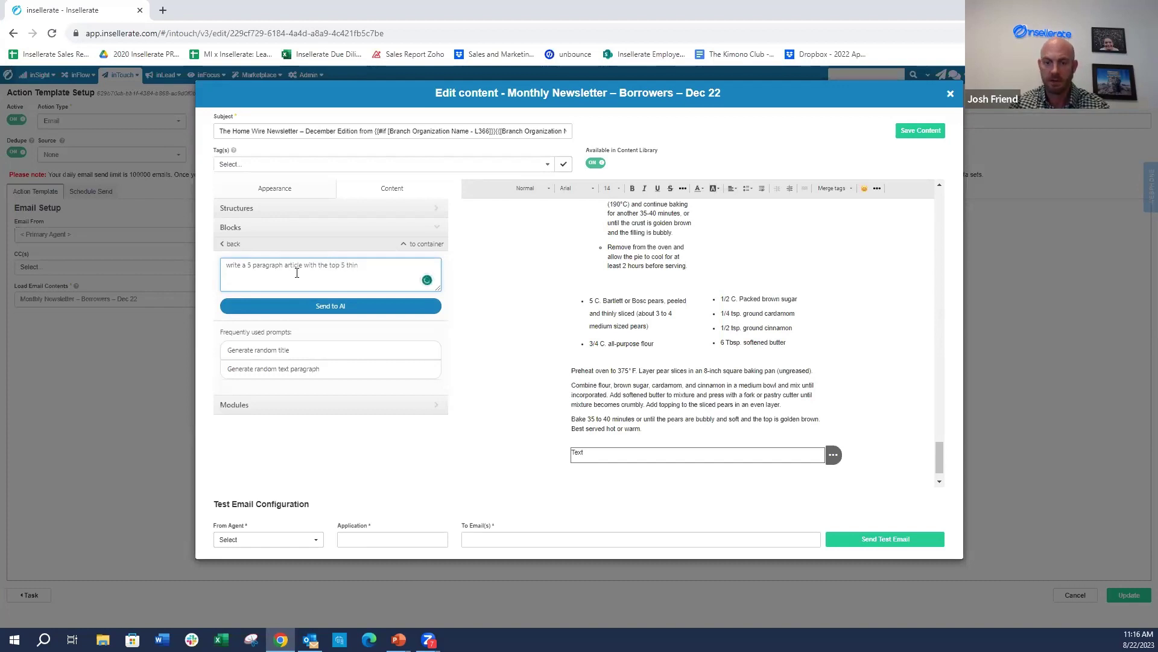
pyautogui.write('gs to don')
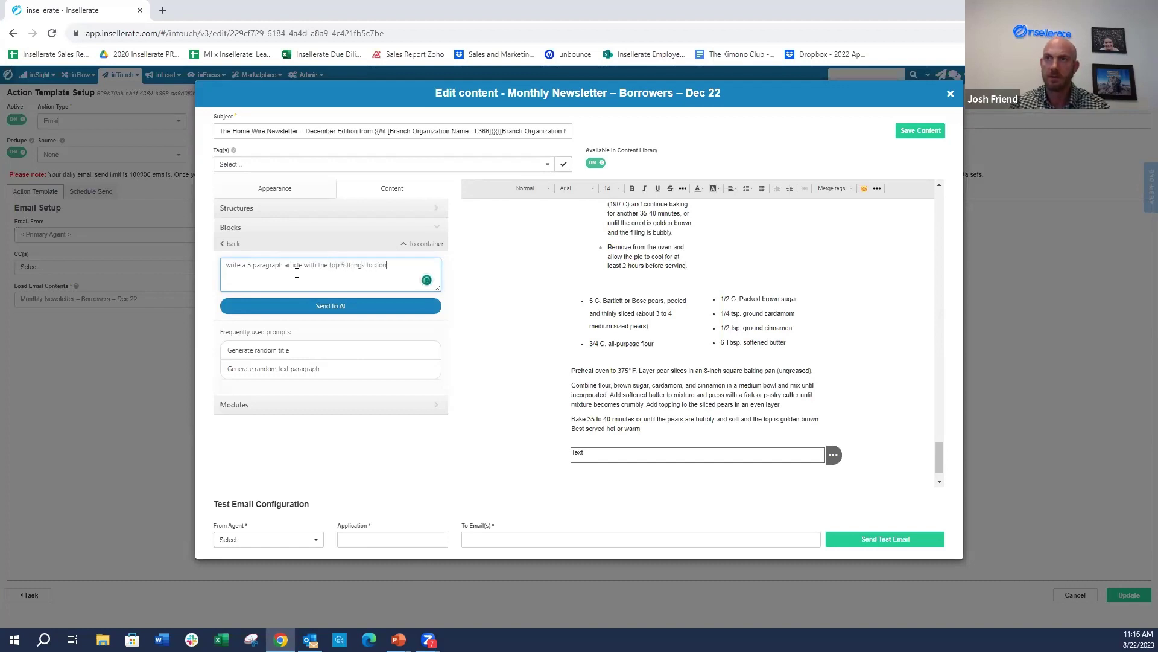
pyautogui.press('BackSpace')
pyautogui.press('BackSpace')
pyautogui.press('BackSpace')
pyautogui.write('ons')
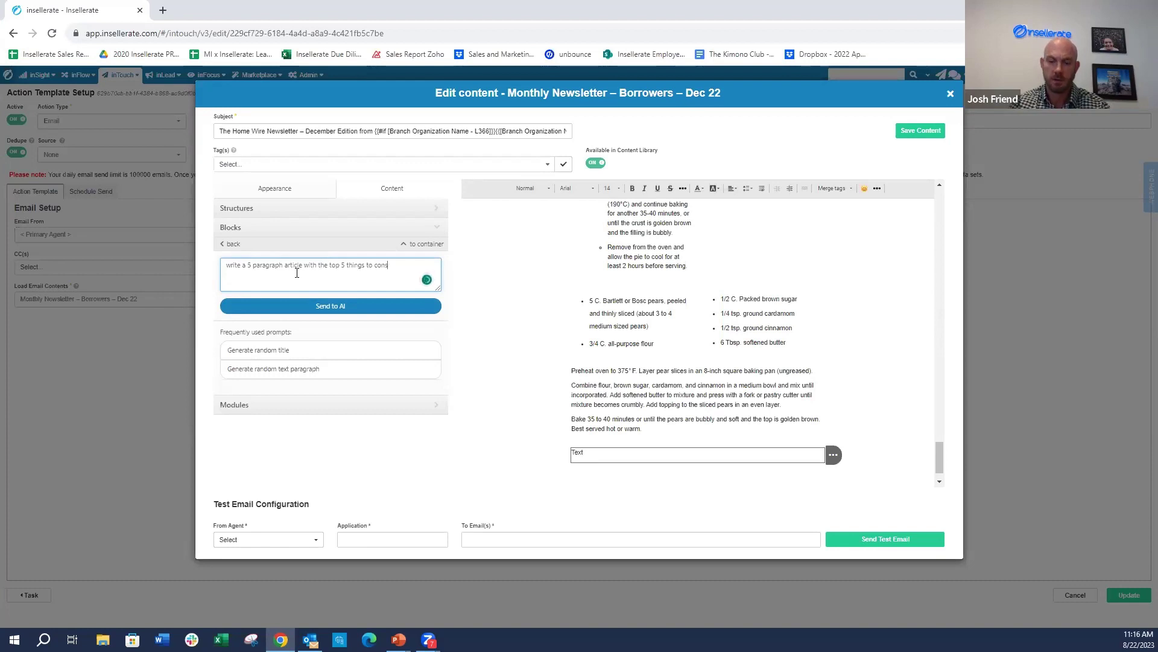
pyautogui.write('ider when selling your')
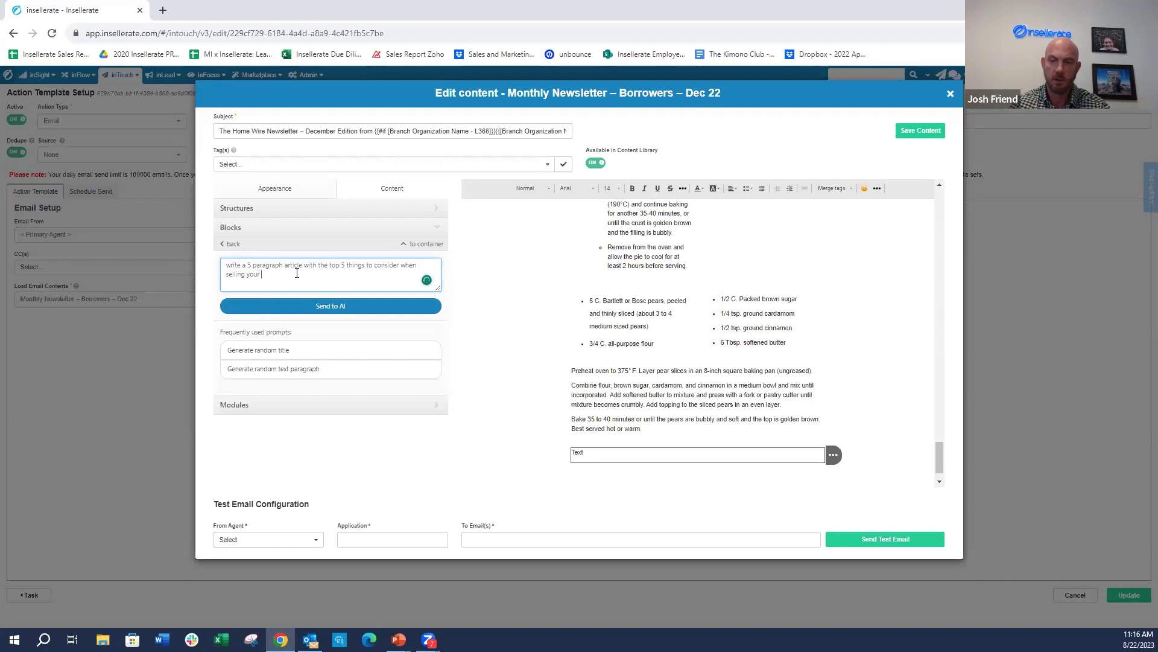
pyautogui.write(' home and n')
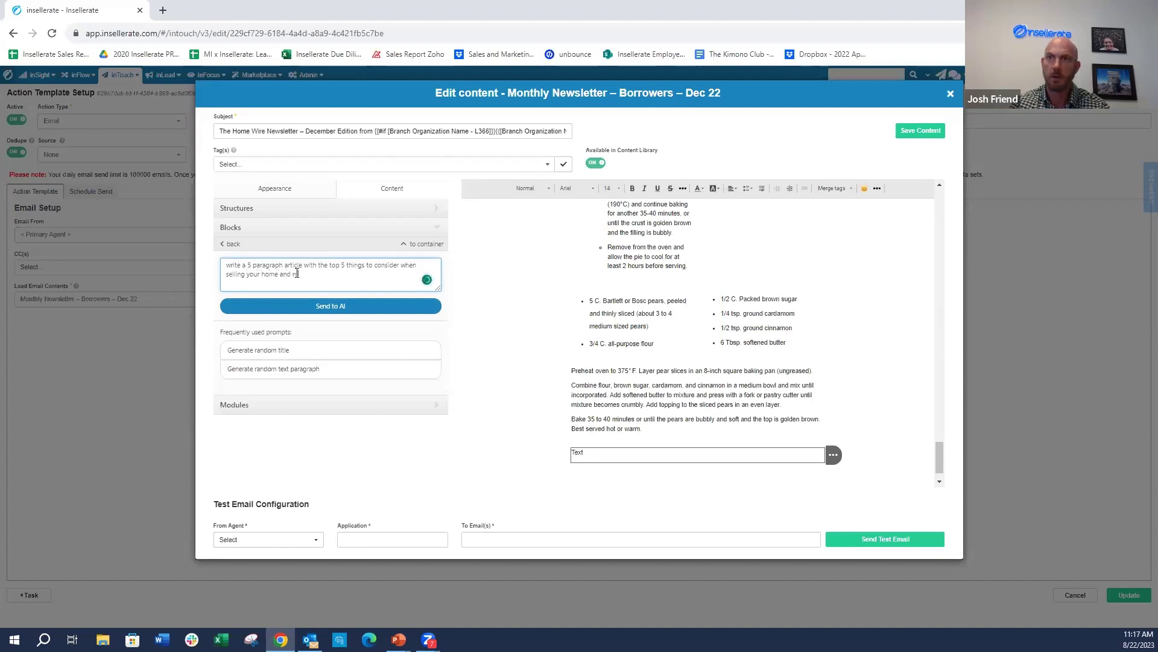
pyautogui.press('BackSpace')
pyautogui.write('moving up o')
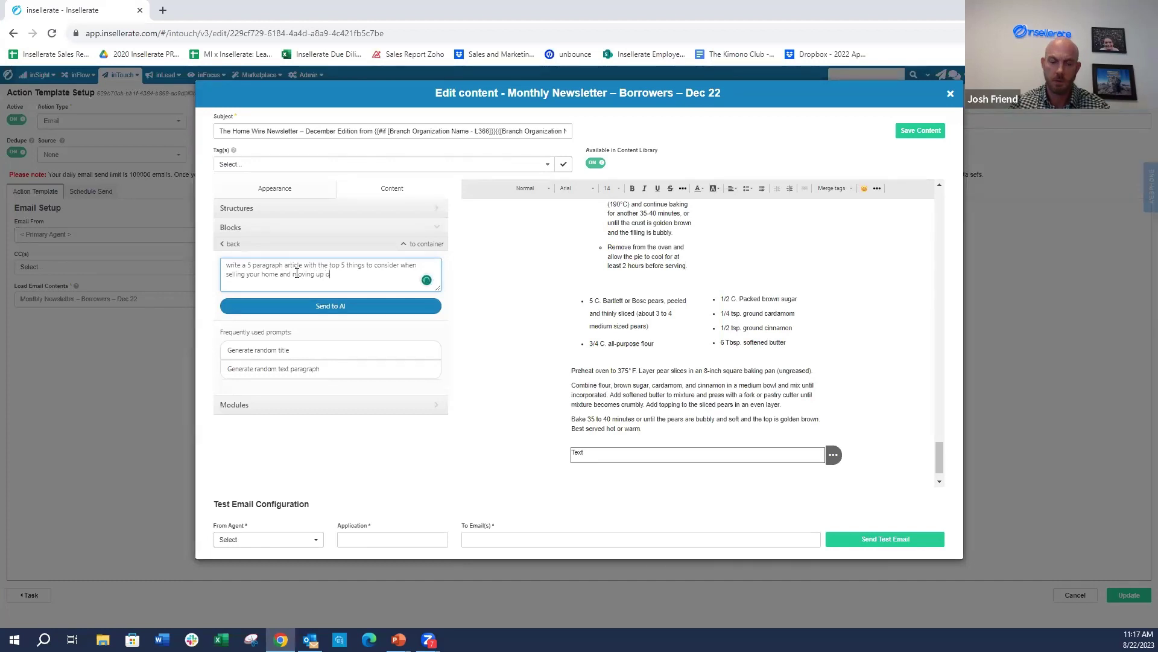
pyautogui.write('r down')
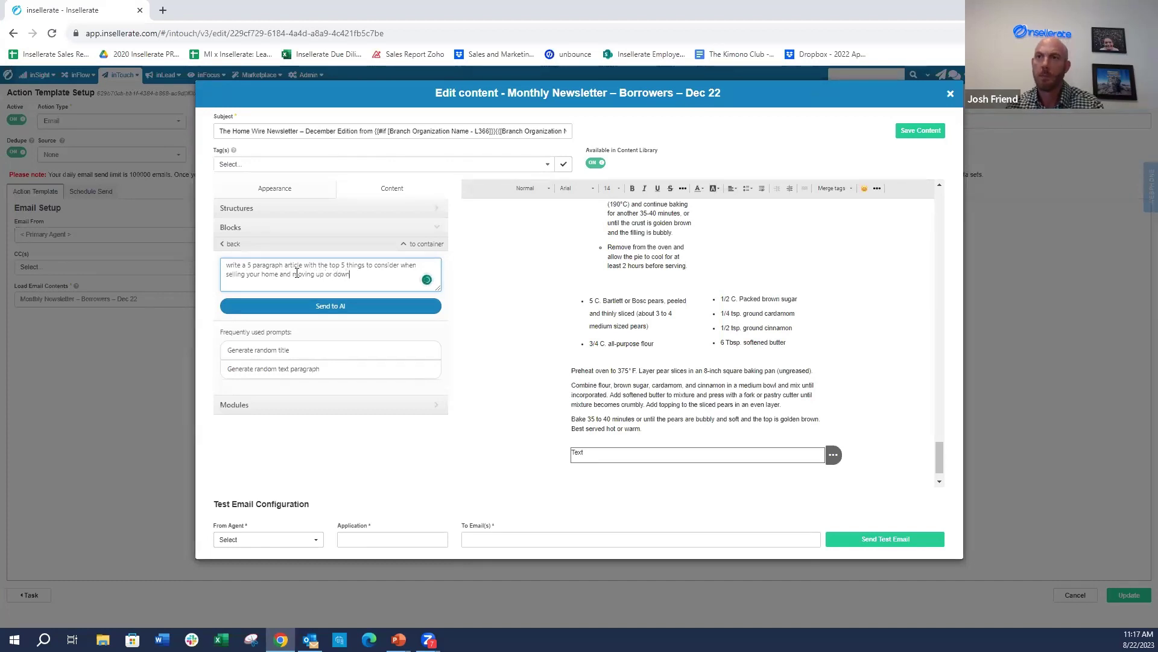
pyautogui.click(344, 314)
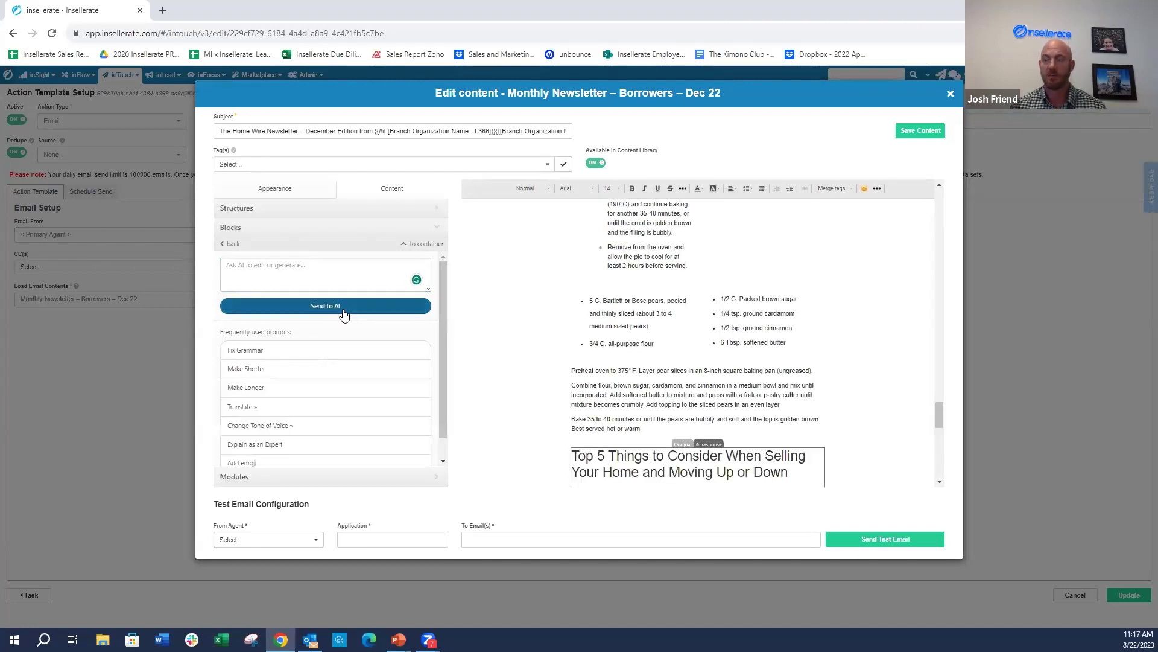
# Scroll down to review the generated article through section 5, Market Conditions and Timing
pyautogui.scroll(-1, 765, 427)
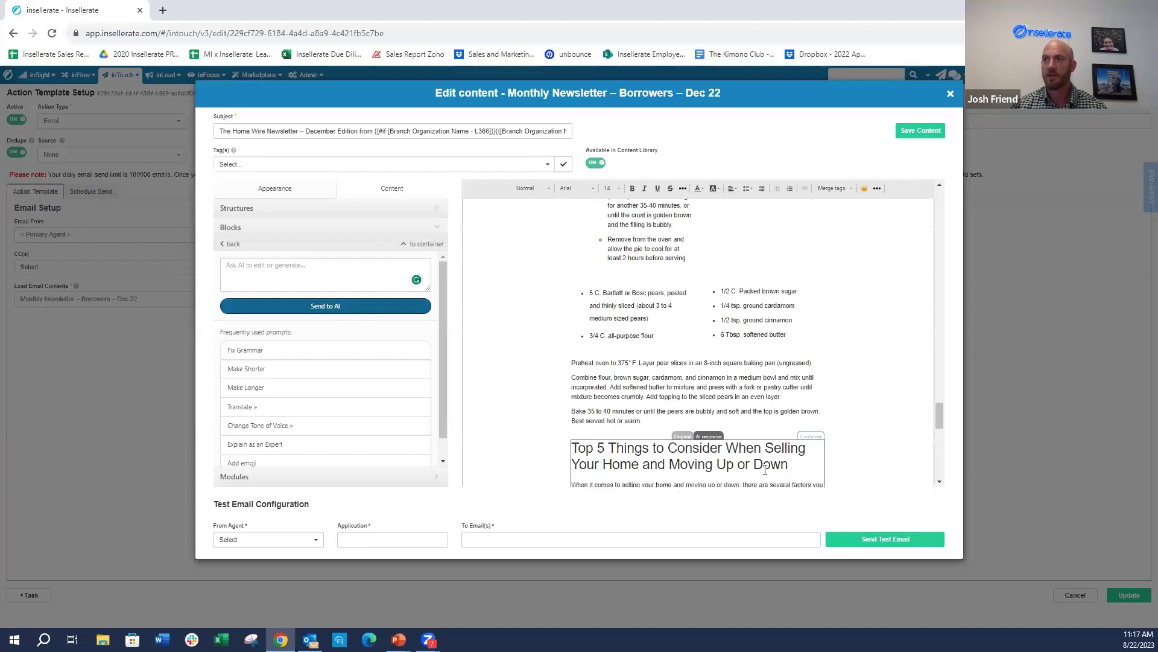
pyautogui.scroll(-2, 754, 399)
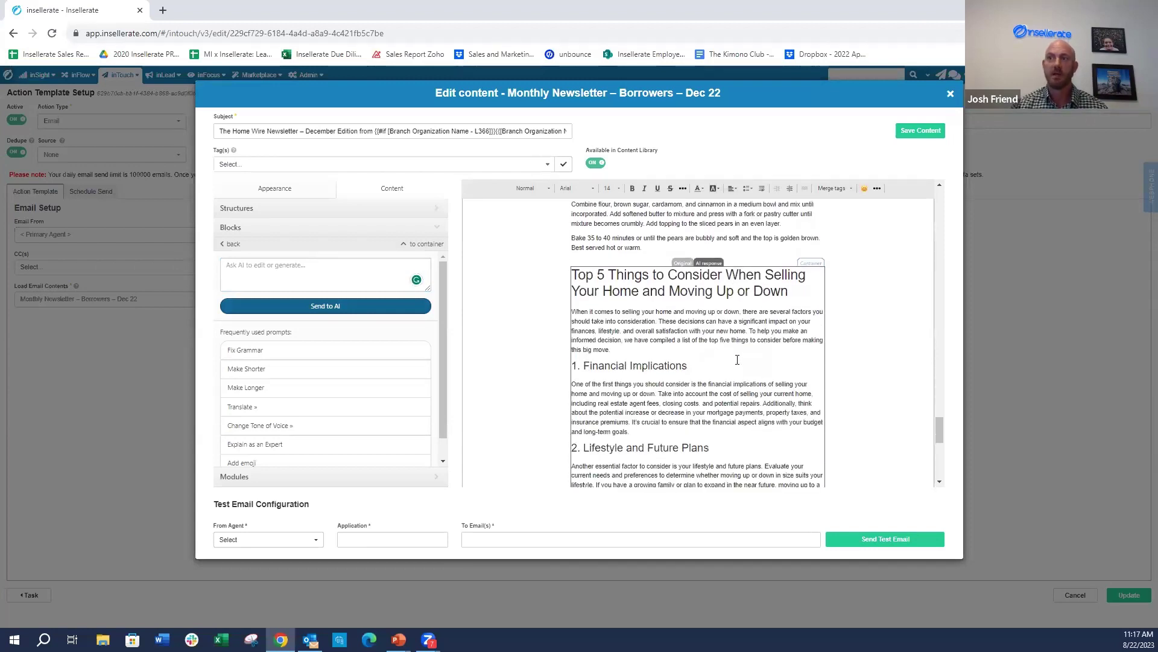
pyautogui.scroll(-2, 737, 360)
pyautogui.scroll(-4, 738, 360)
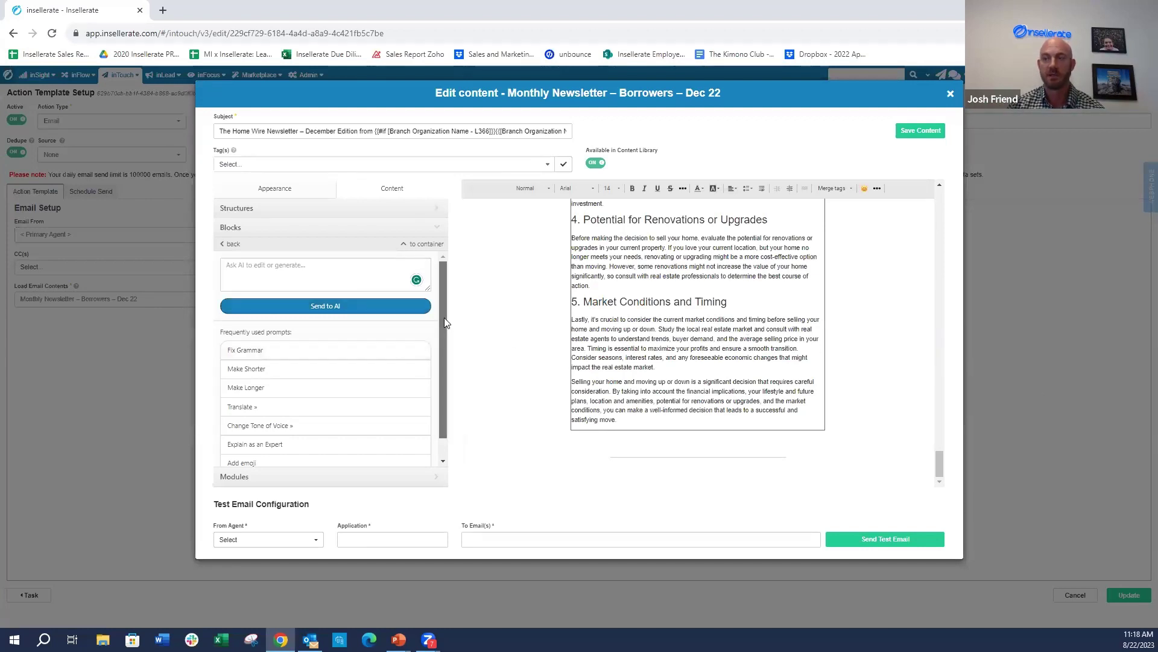
# Review the Translate and Change Tone options, then apply a frequently used rewrite prompt
pyautogui.scroll(-1, 444, 317)
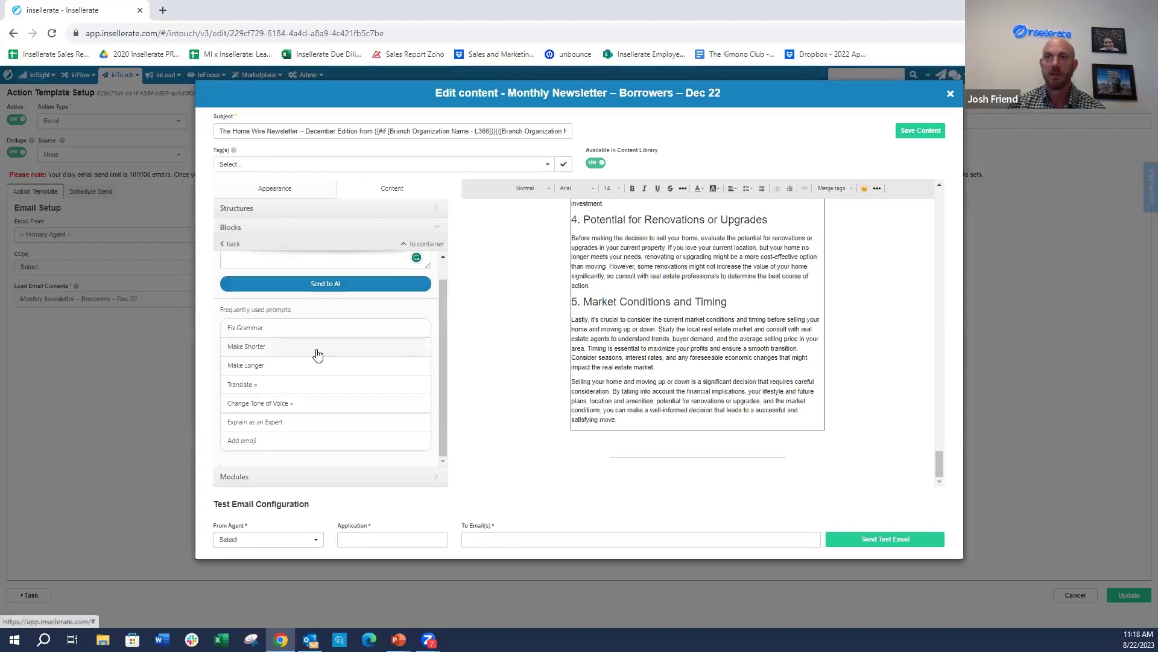
pyautogui.moveTo(336, 381)
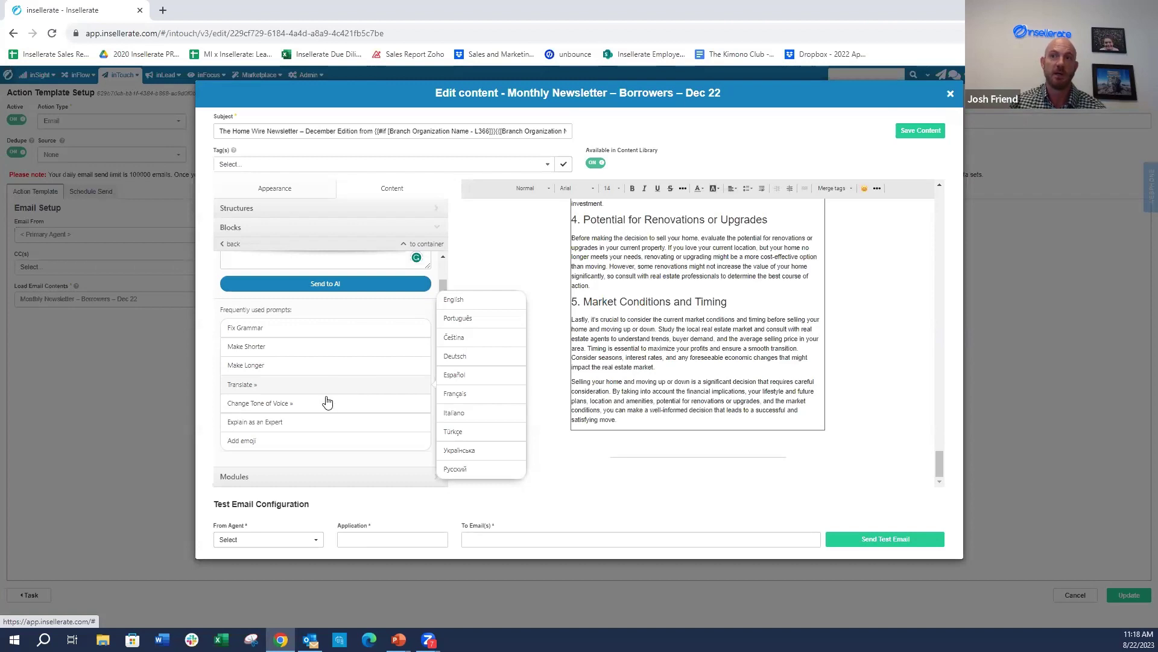
pyautogui.moveTo(326, 403)
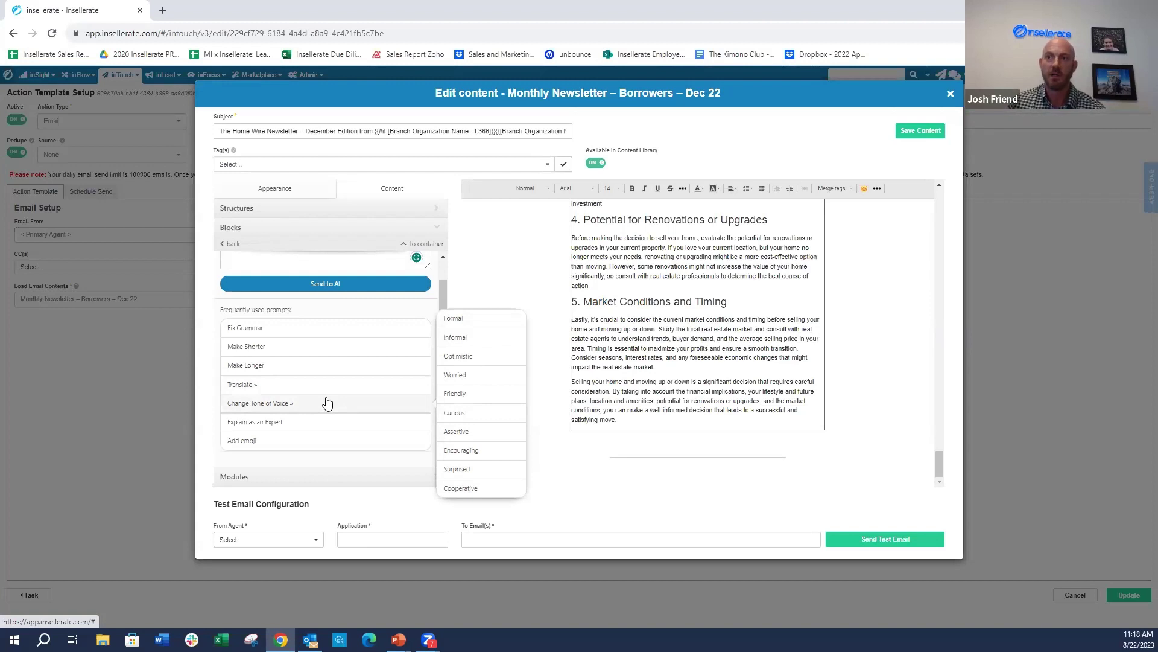
pyautogui.click(299, 426)
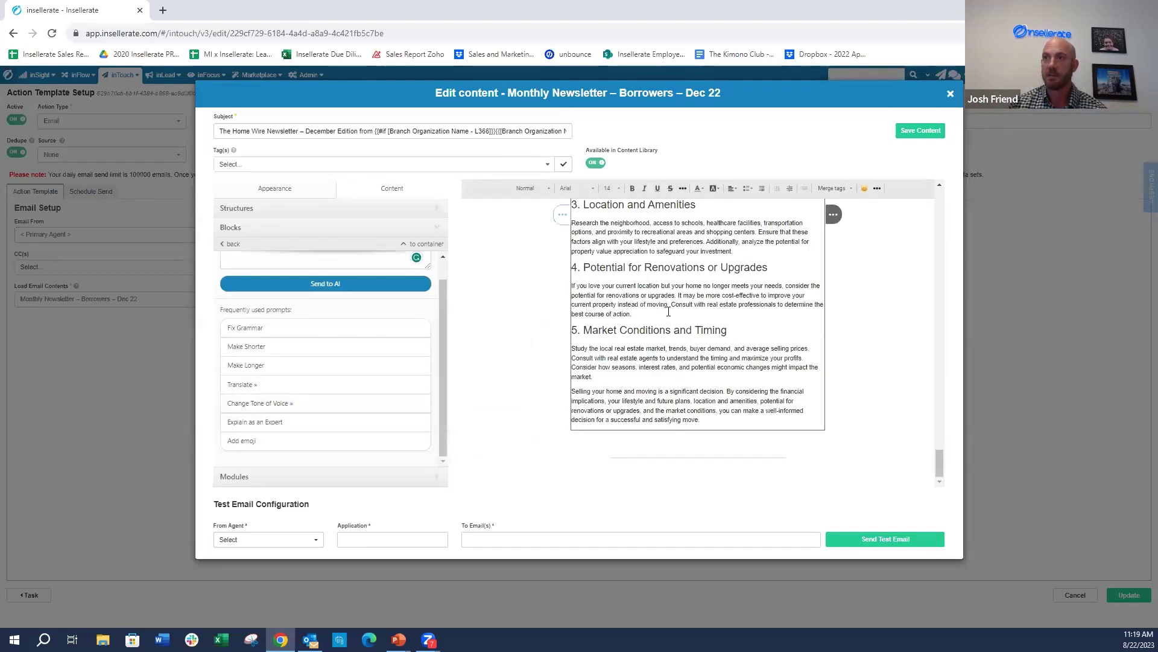
# Let the shorter AI rewrite replace the article, then return the AI panel to the prompt box
pyautogui.moveTo(314, 408)
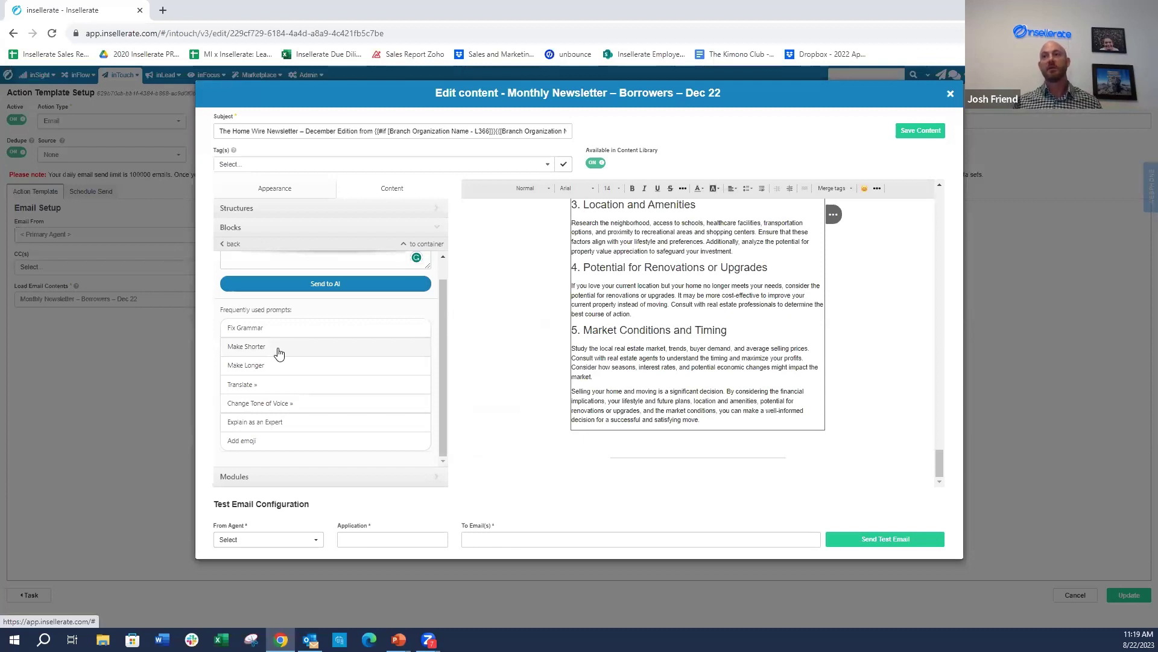
pyautogui.scroll(1, 399, 344)
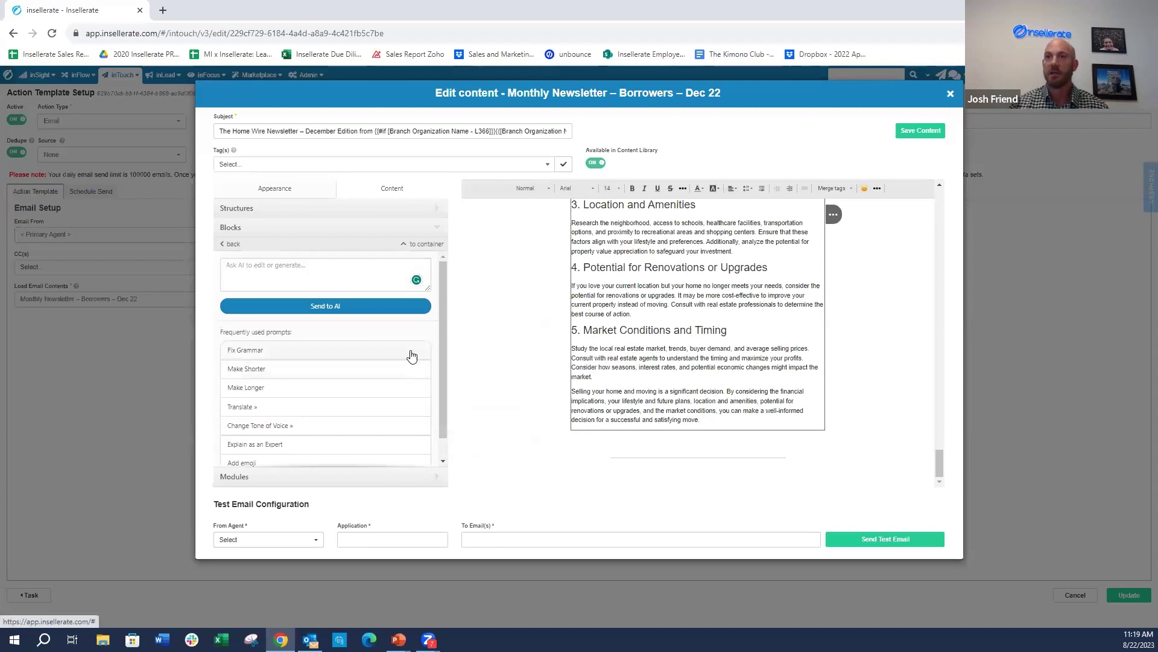
# Add a Text block and then an Image block below the article's closing paragraph
pyautogui.click(252, 232)
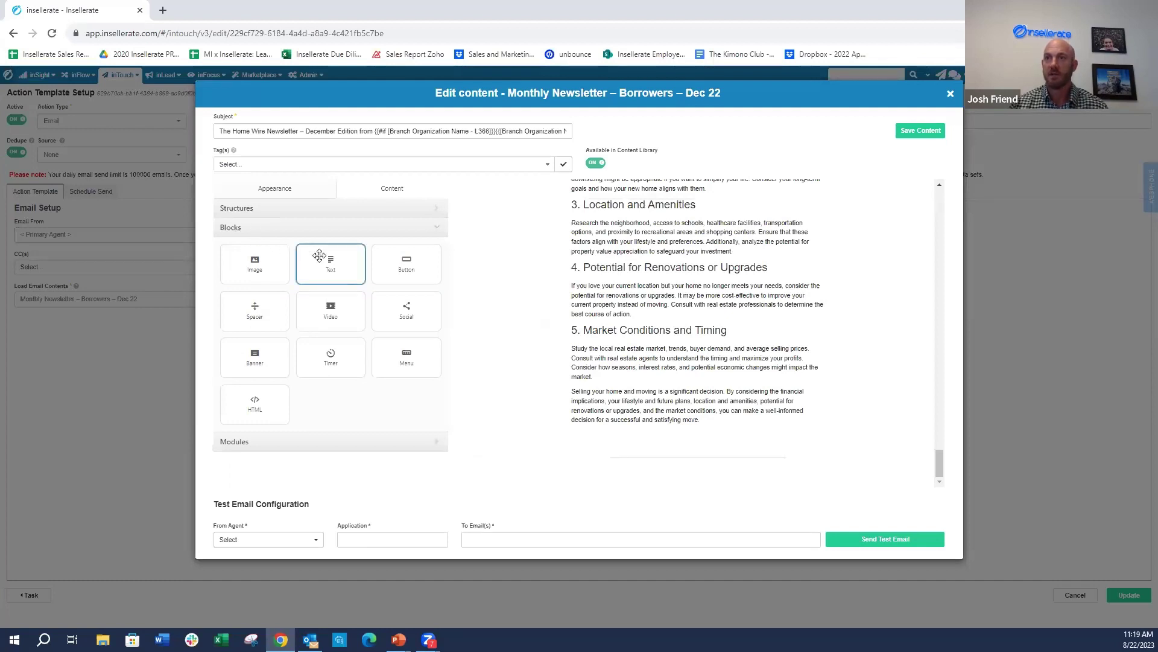
pyautogui.moveTo(320, 258); pyautogui.dragTo(623, 426)
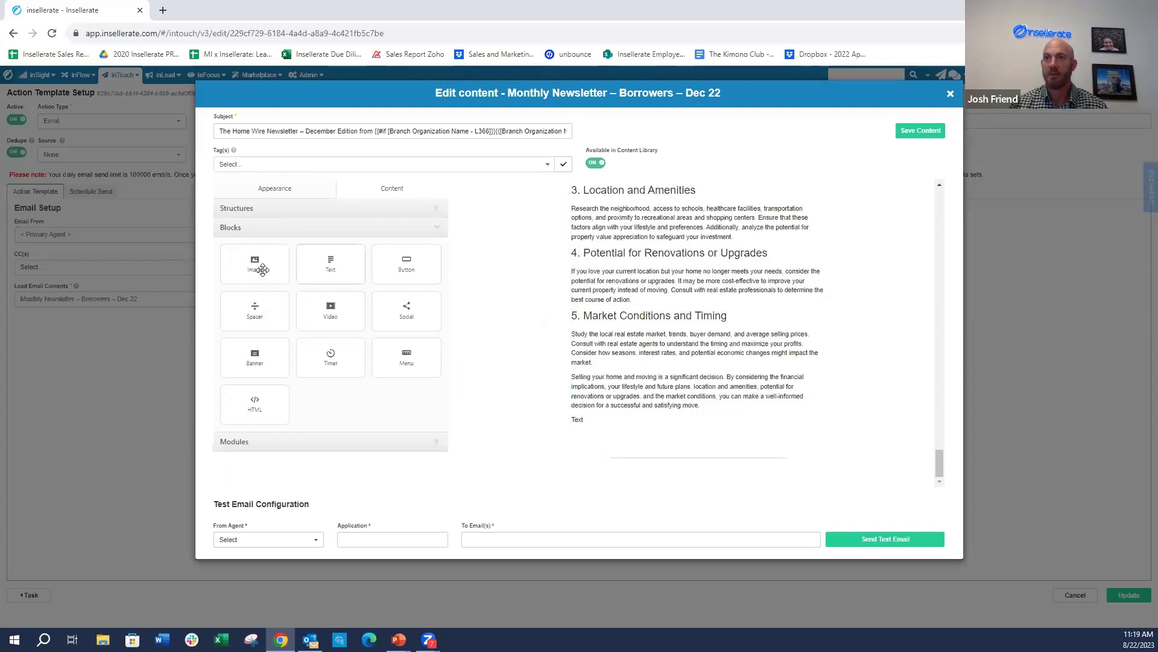
pyautogui.moveTo(255, 263); pyautogui.dragTo(670, 426)
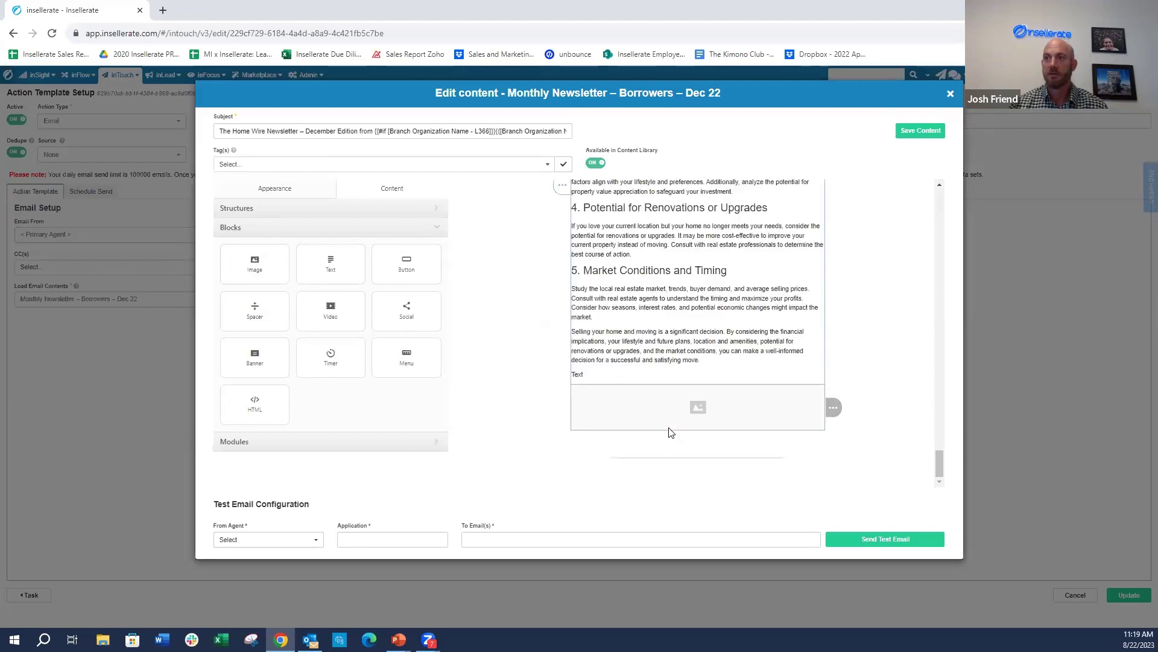
pyautogui.scroll(15, 635, 289)
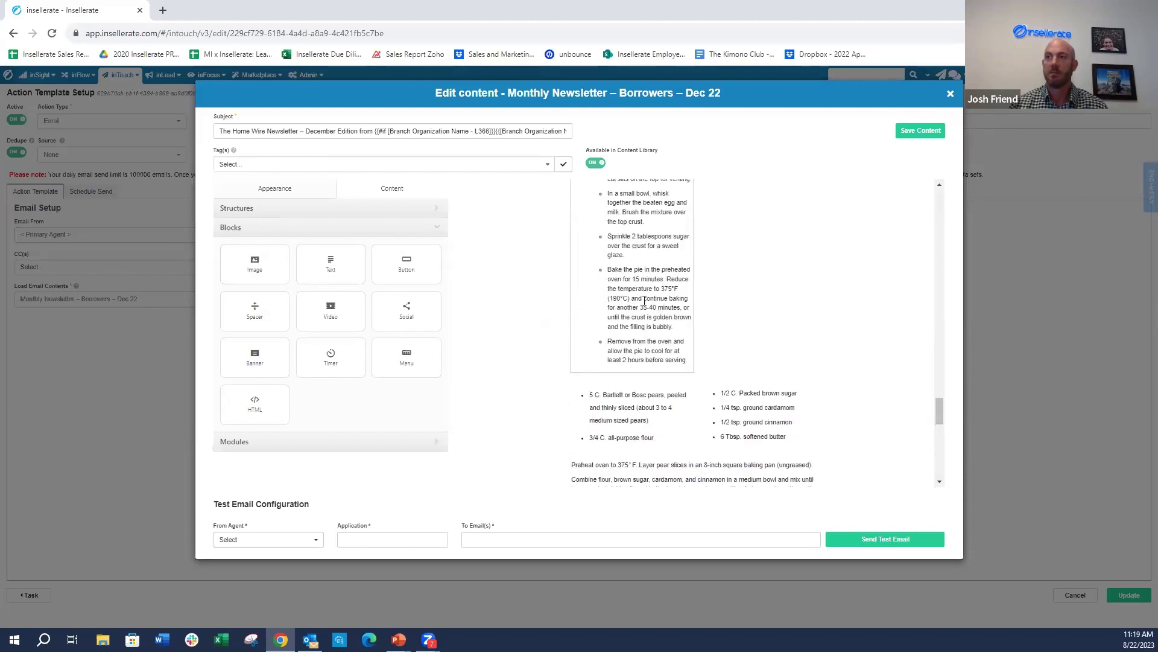
pyautogui.scroll(5, 689, 344)
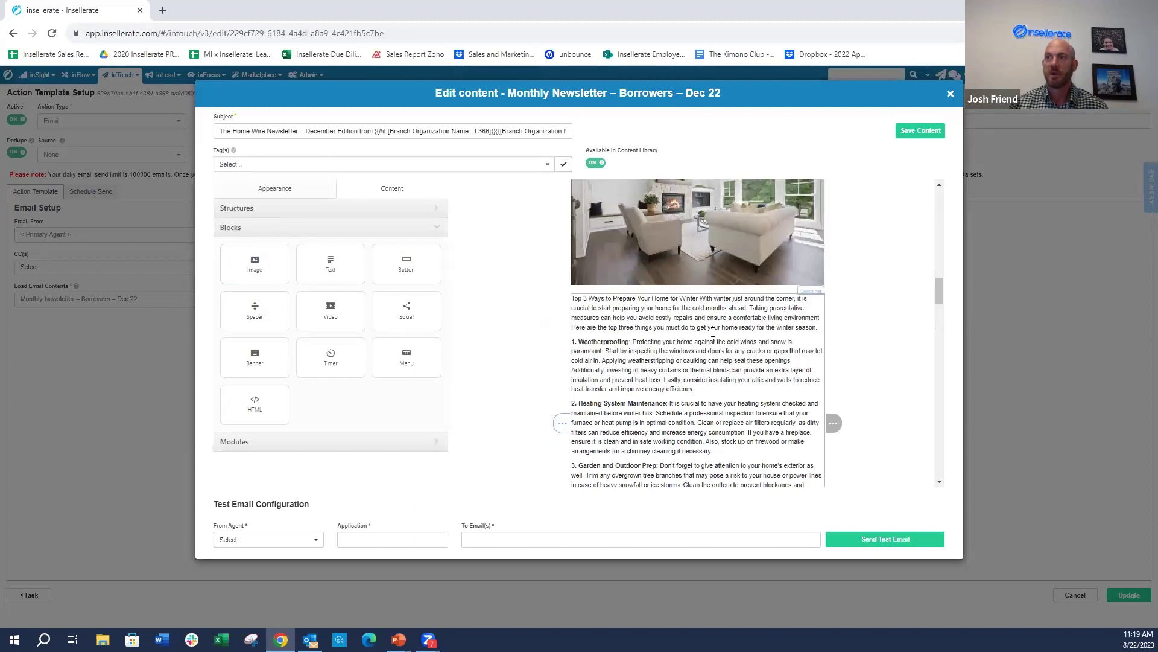
pyautogui.scroll(3, 712, 332)
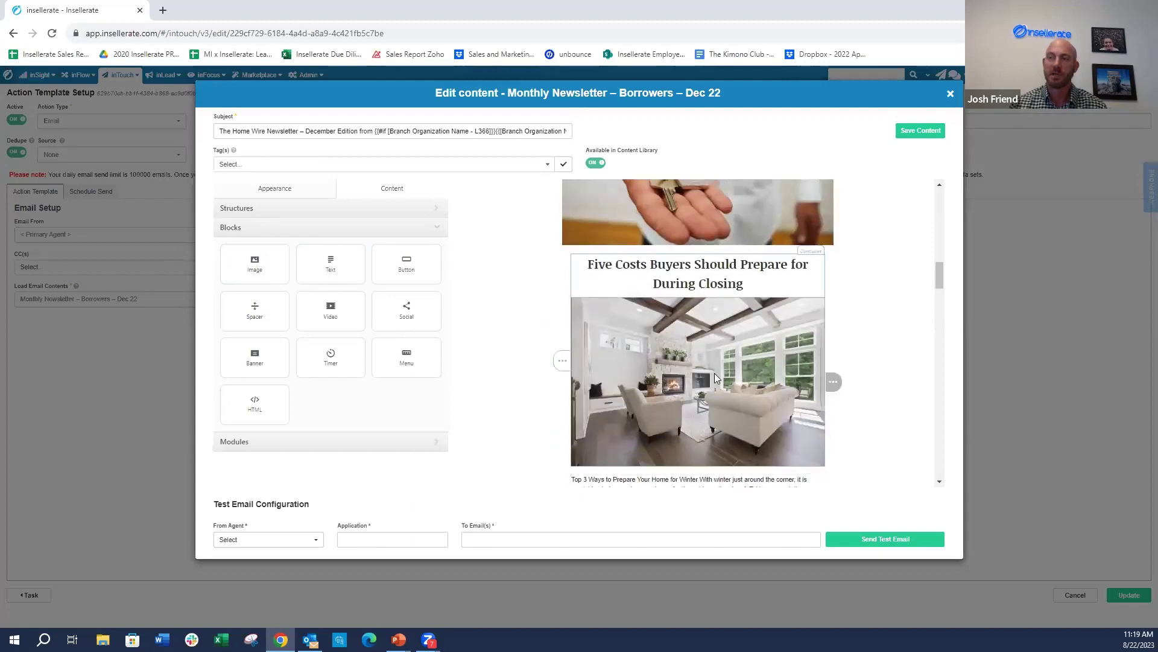
pyautogui.scroll(1, 714, 373)
pyautogui.scroll(-8, 714, 373)
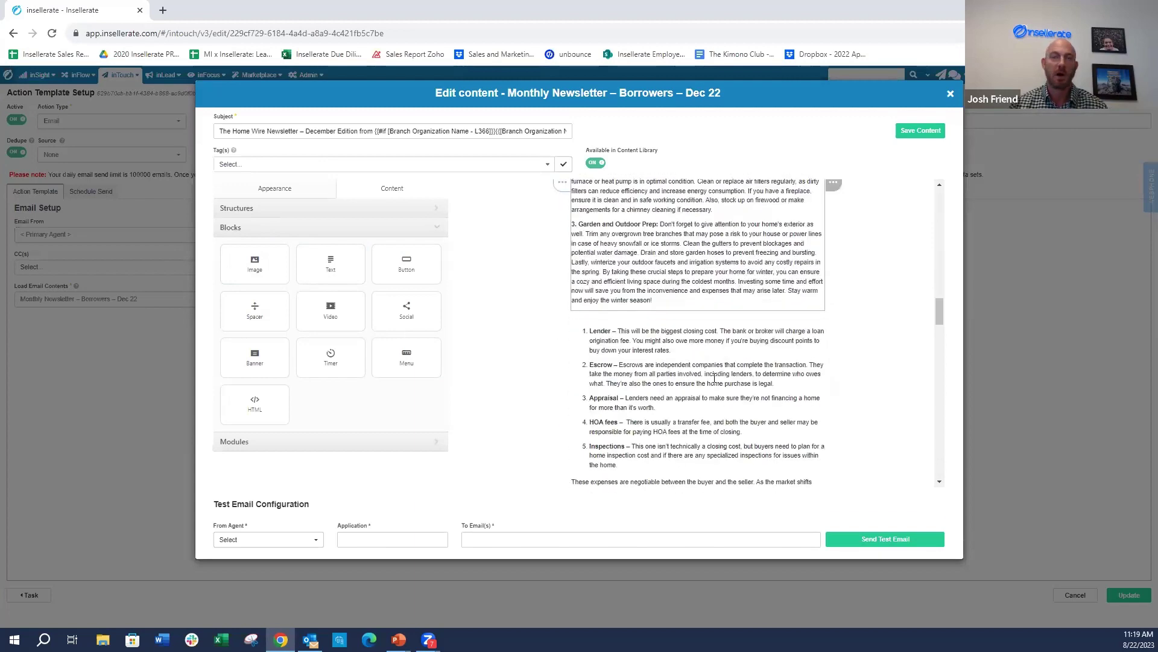
pyautogui.scroll(-5, 701, 309)
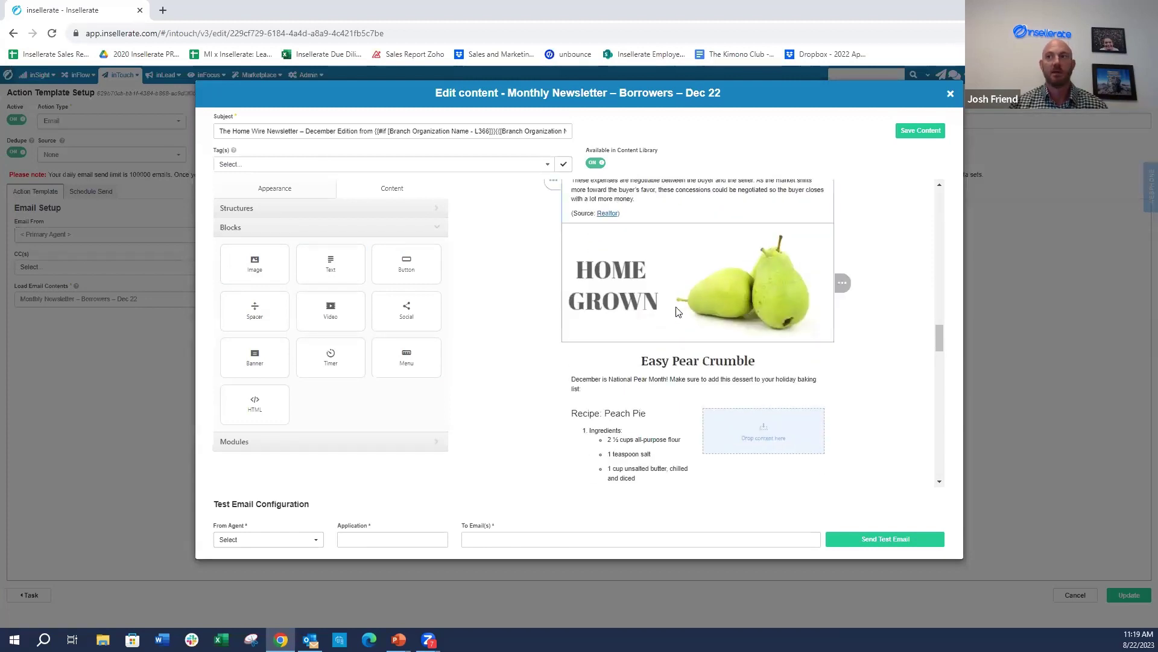